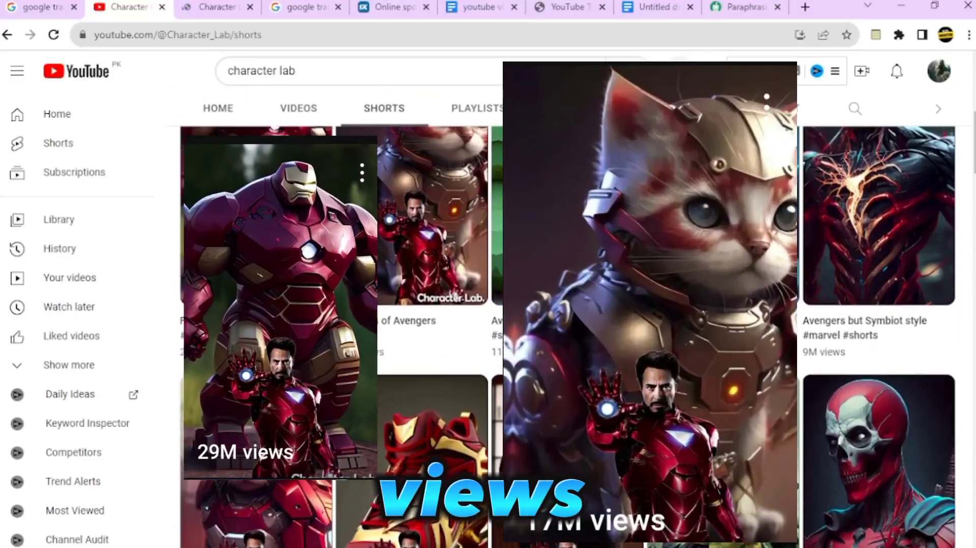
scroll(559, 305, down, 3)
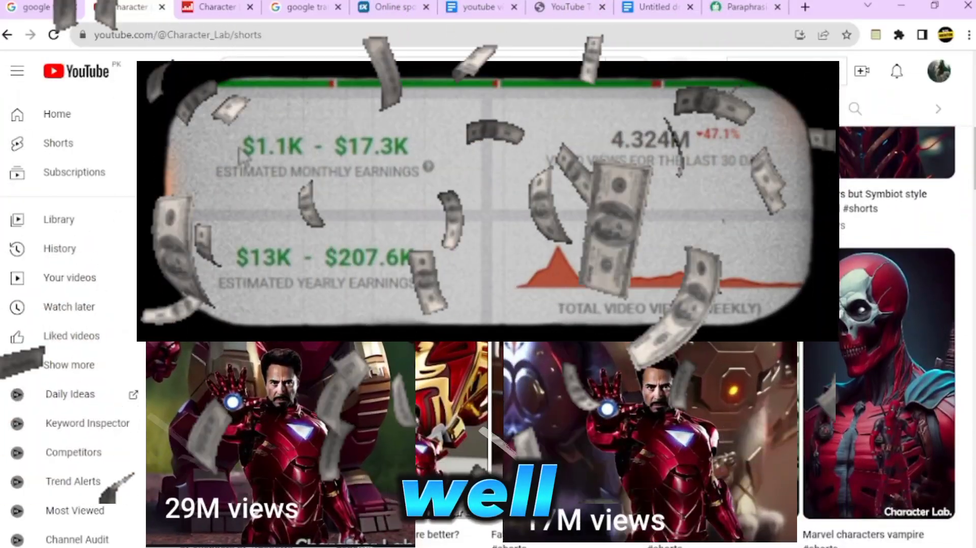
scroll(559, 305, down, 1)
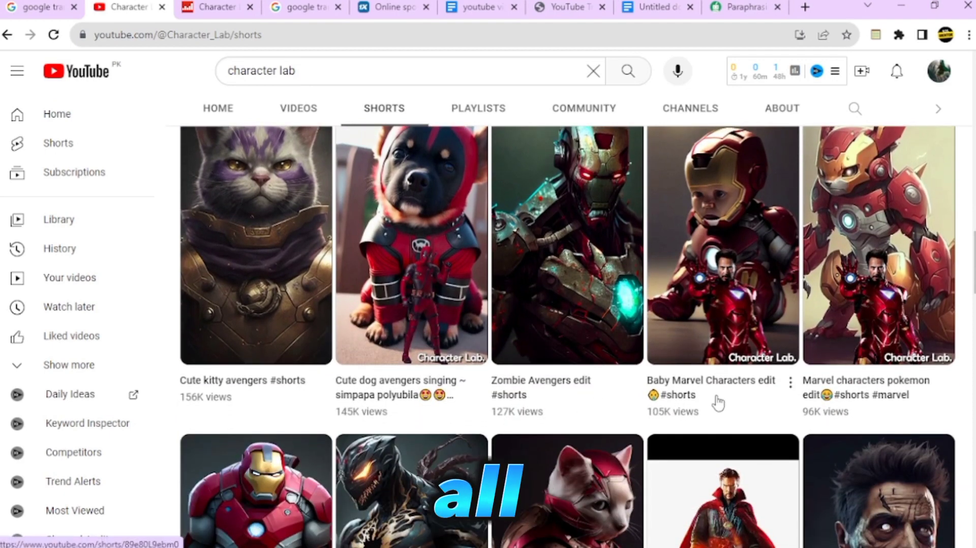
Look through the Character Lab channel's Shorts and compare the view counts of its Marvel character videos
scroll(717, 403, up, 15)
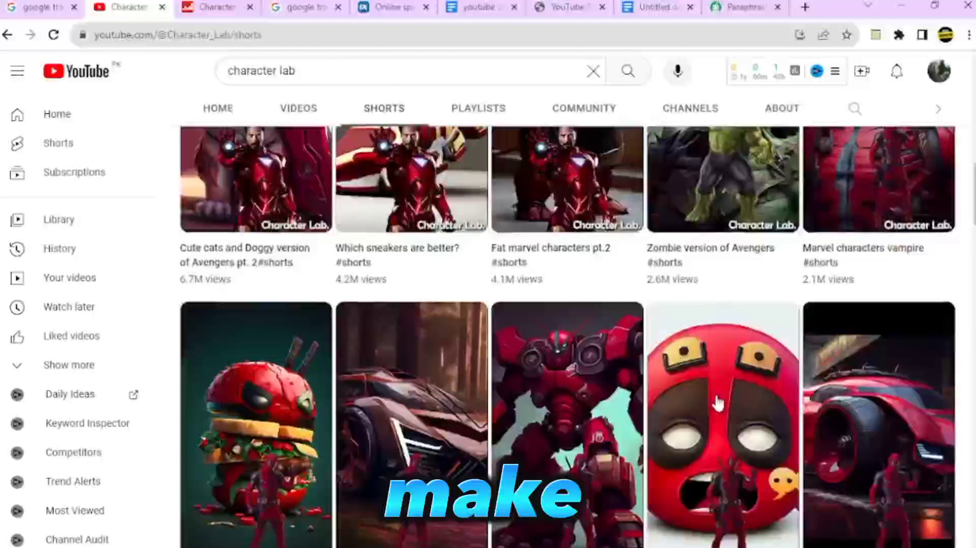
scroll(718, 403, down, 5)
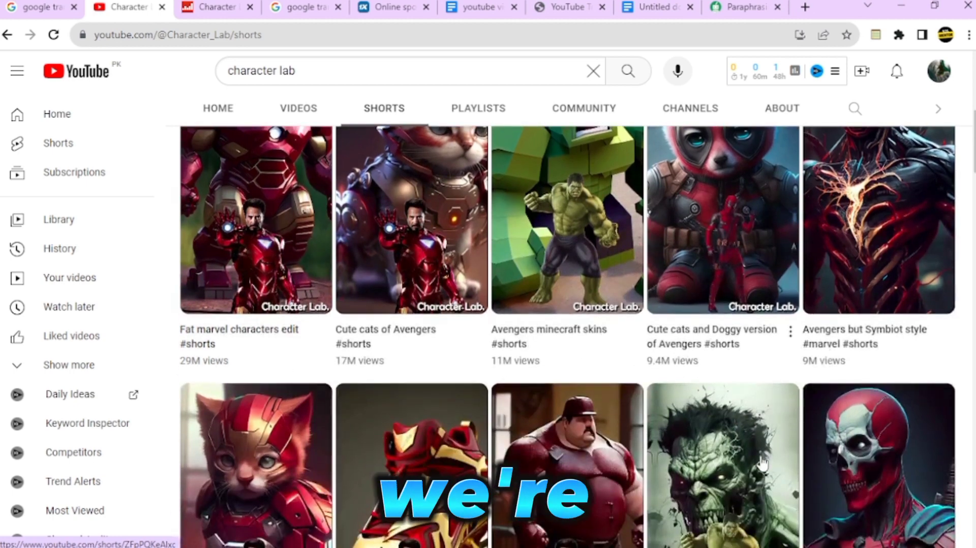
scroll(760, 462, up, 8)
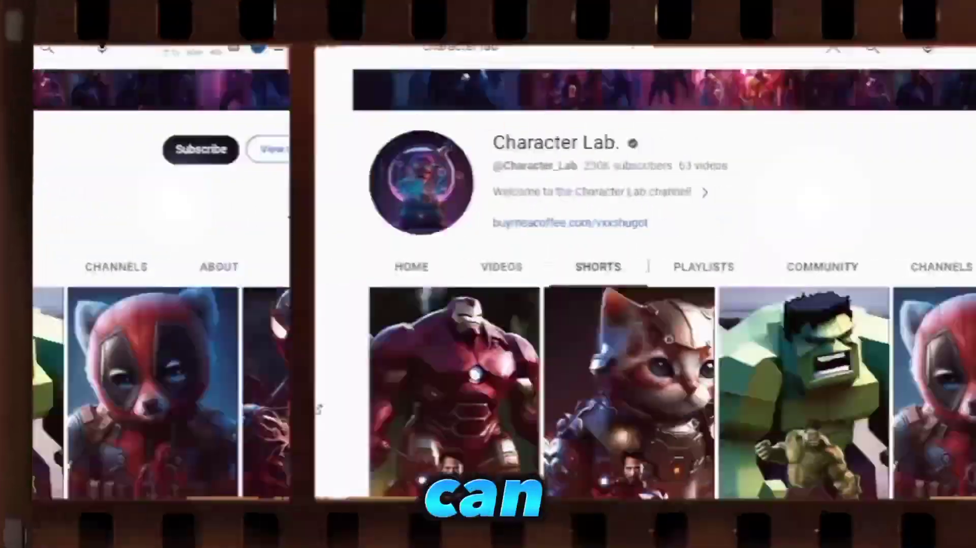
scroll(471, 280, down, 3)
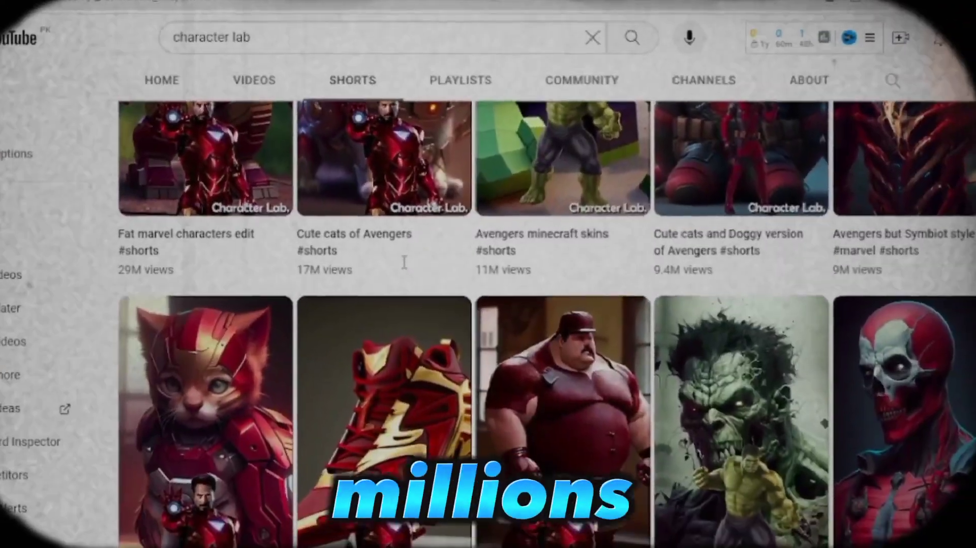
scroll(404, 262, down, 3)
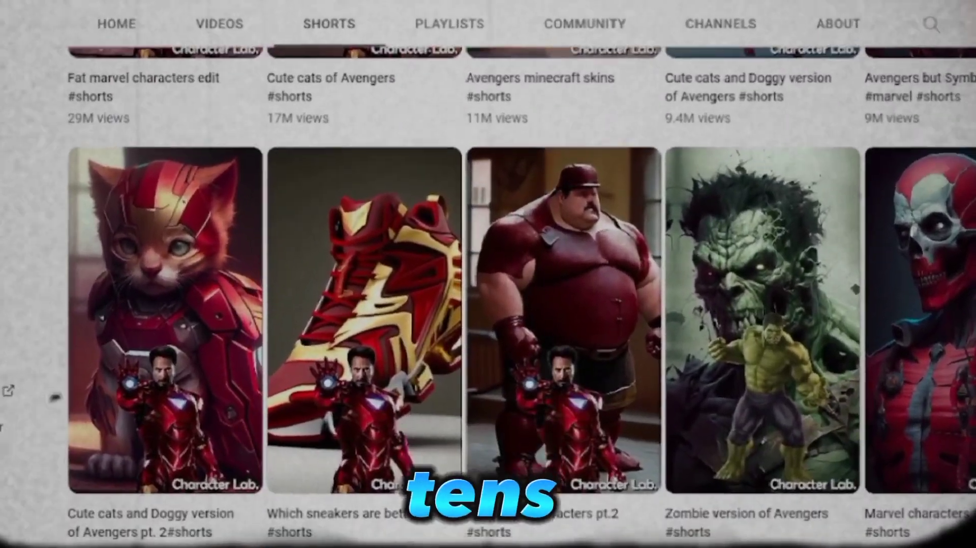
scroll(320, 197, down, 3)
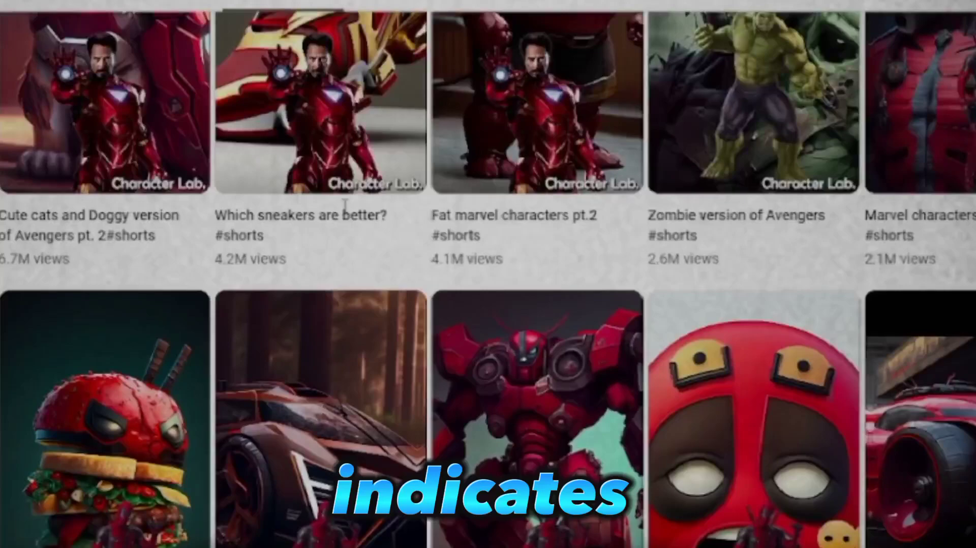
scroll(521, 279, down, 4)
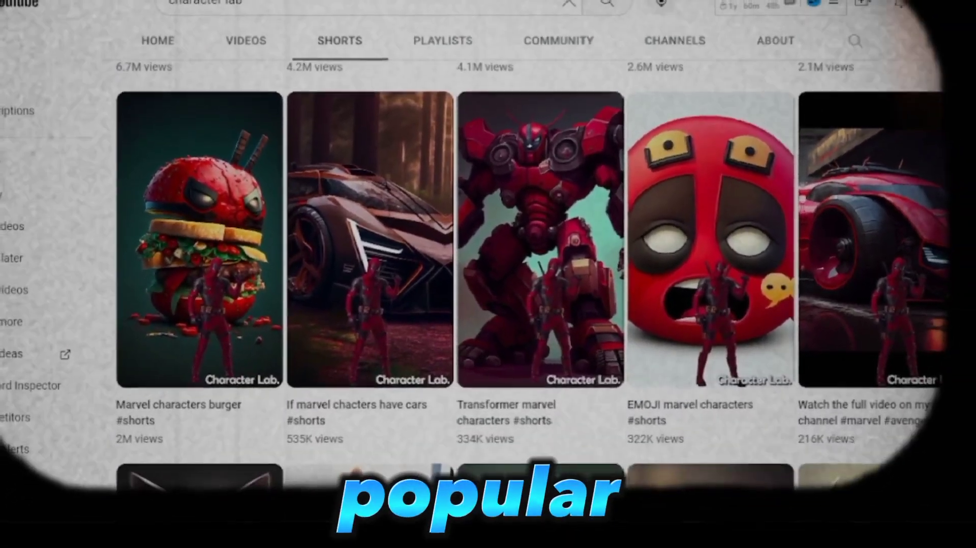
scroll(488, 305, down, 5)
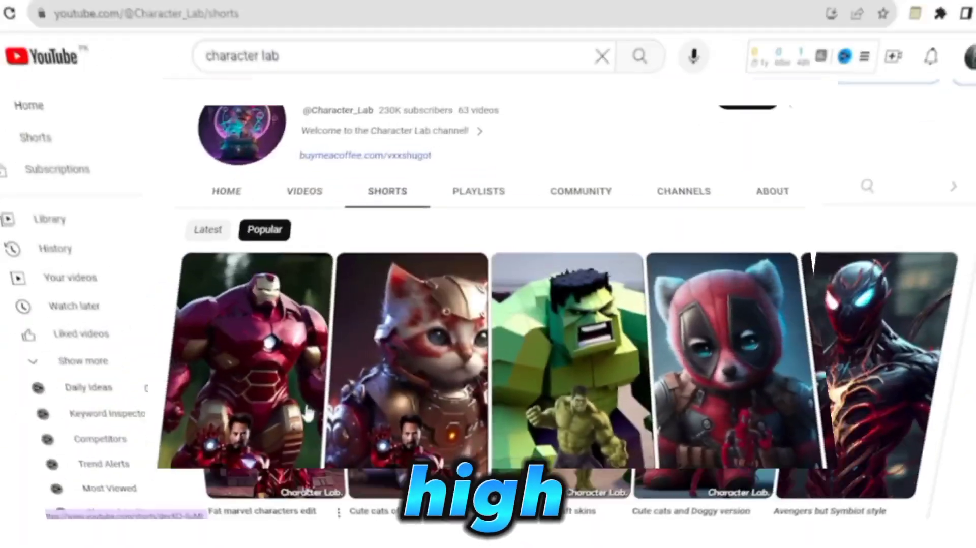
click(316, 405)
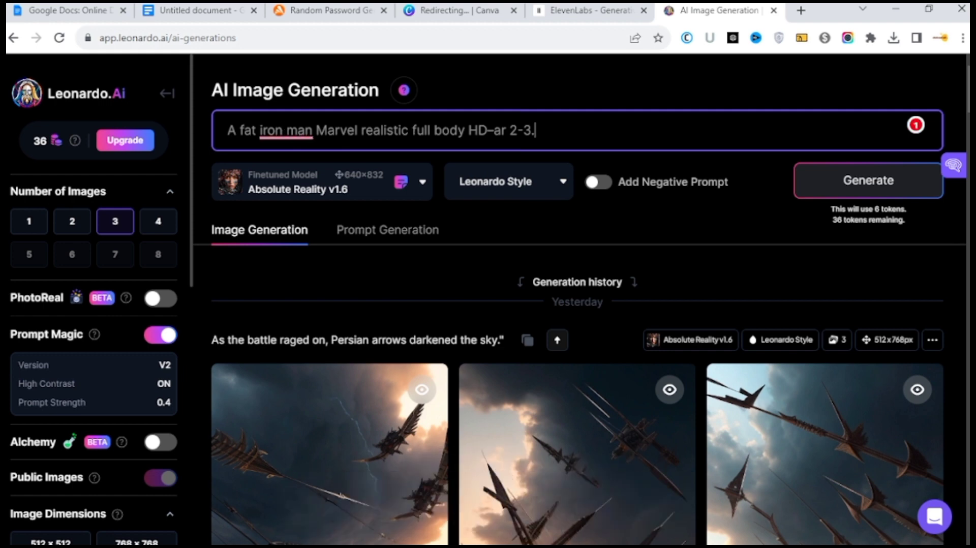
Clear the spelling flag on "iron man" and generate three images from the prompt "A fat iron man Marvel realistic full body HD–ar 2-3."
mouse_move(295, 131)
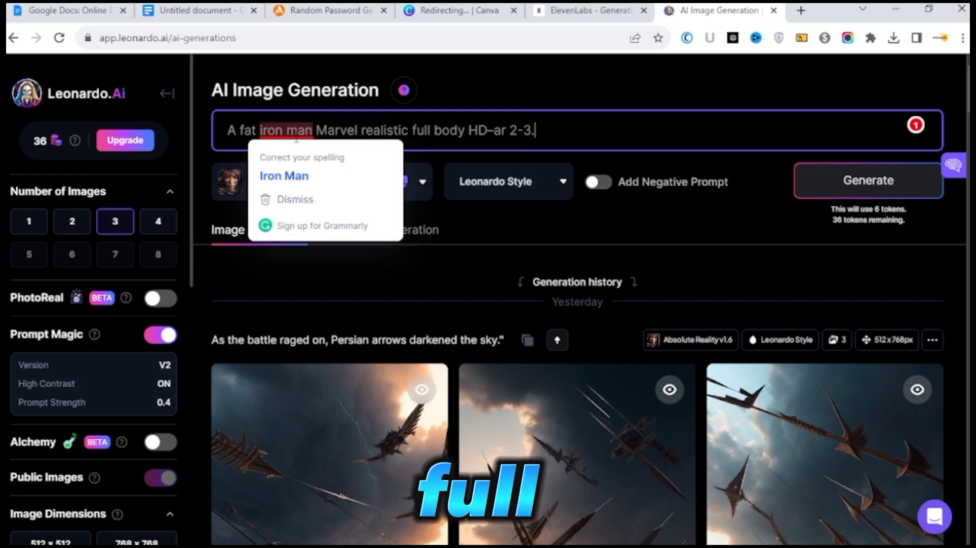
click(316, 171)
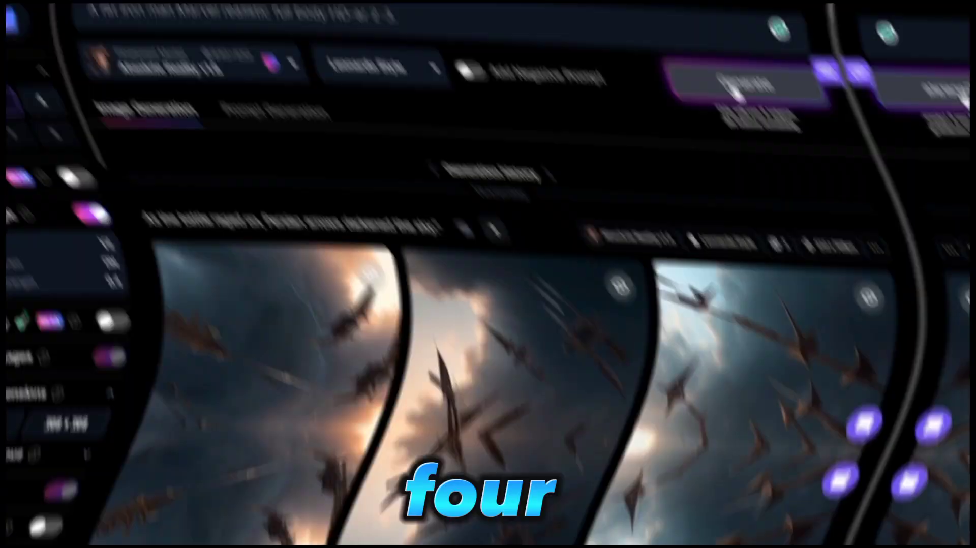
click(859, 180)
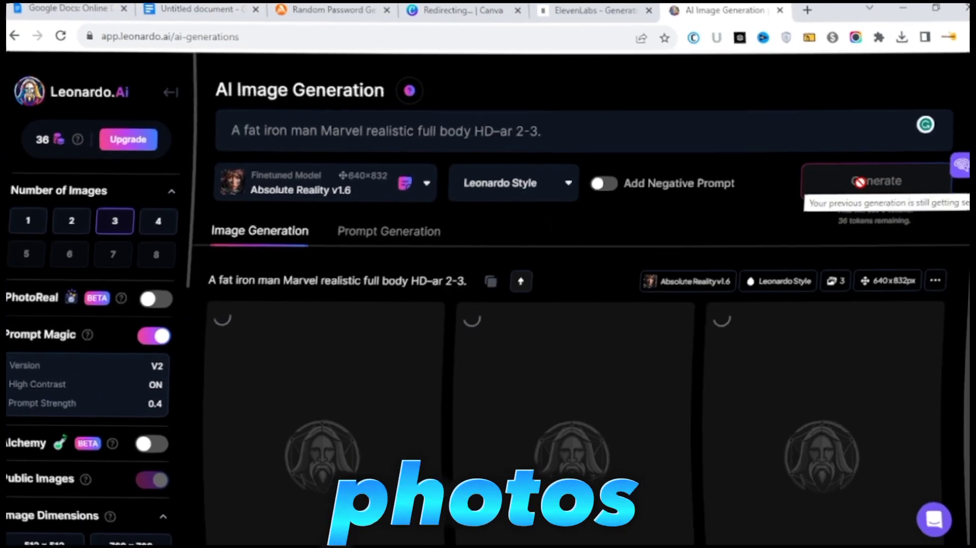
scroll(767, 216, down, 2)
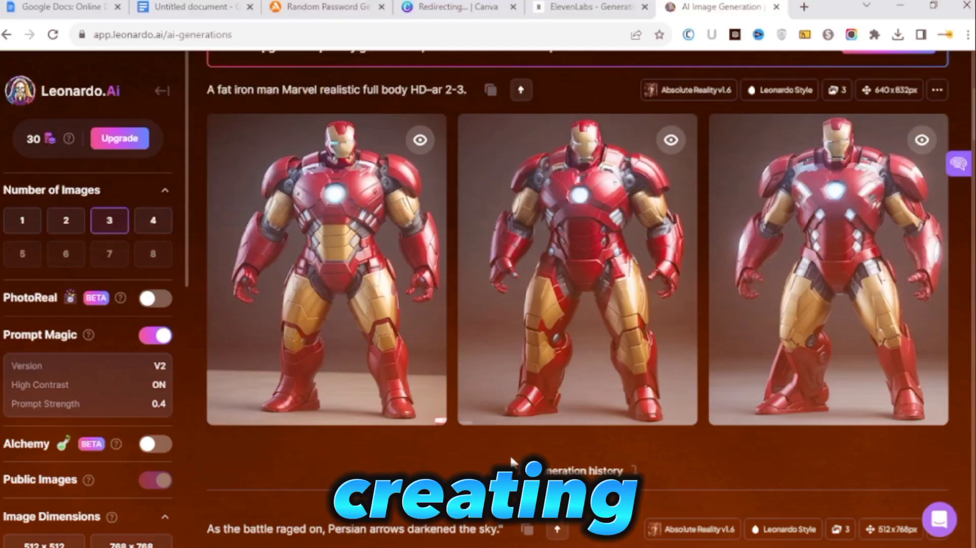
Download the third generated fat Iron Man image
mouse_move(758, 216)
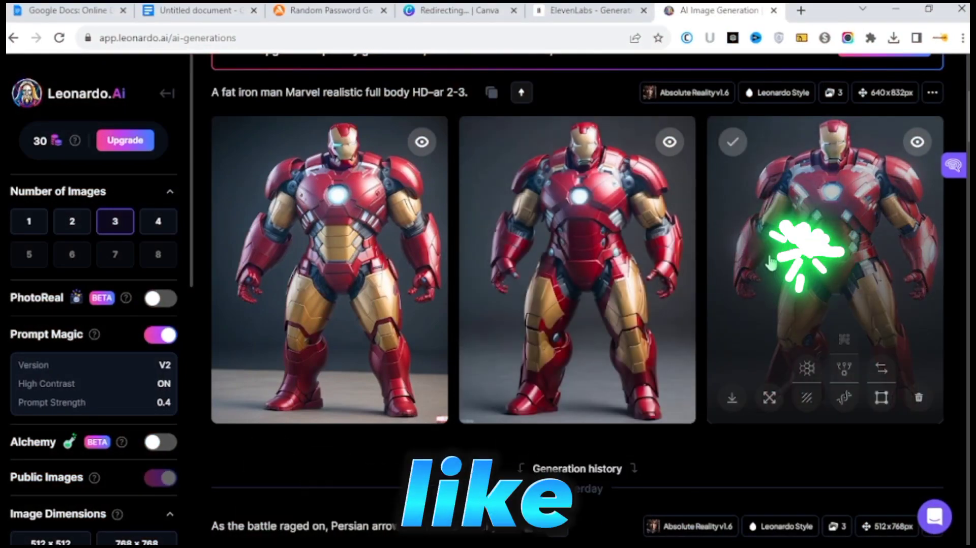
click(732, 399)
scroll(574, 336, up, 3)
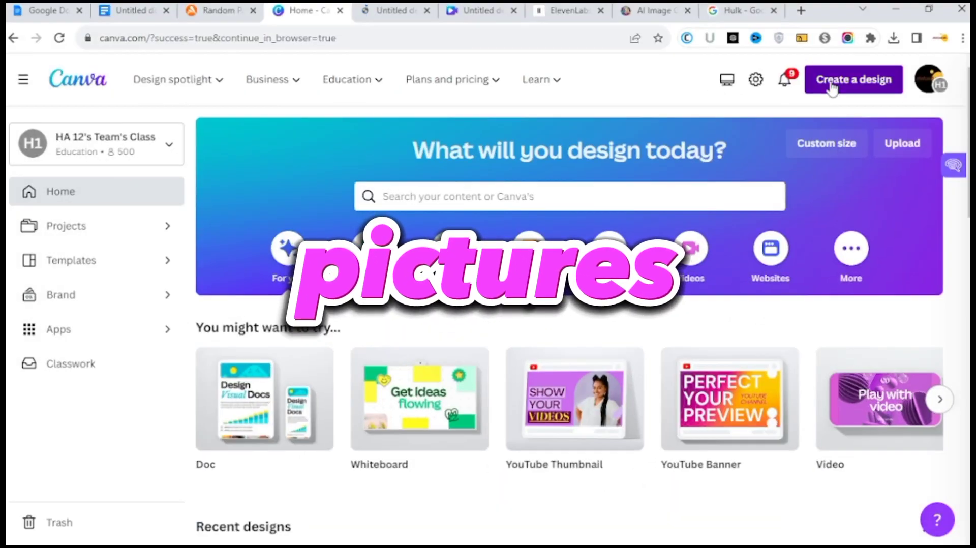
Create a new Canva design of the type Presentation (Mobile-First), searching for it with "pres"
click(831, 86)
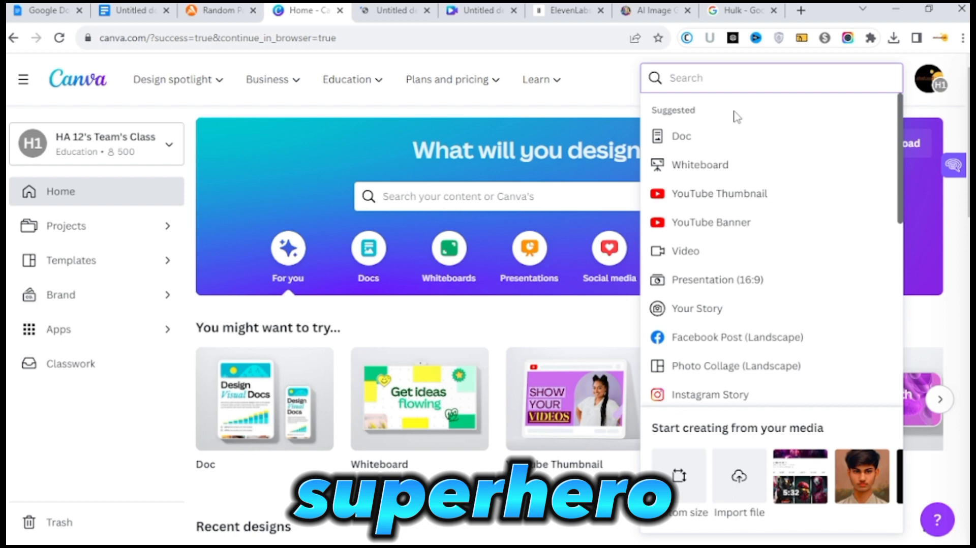
text(p)
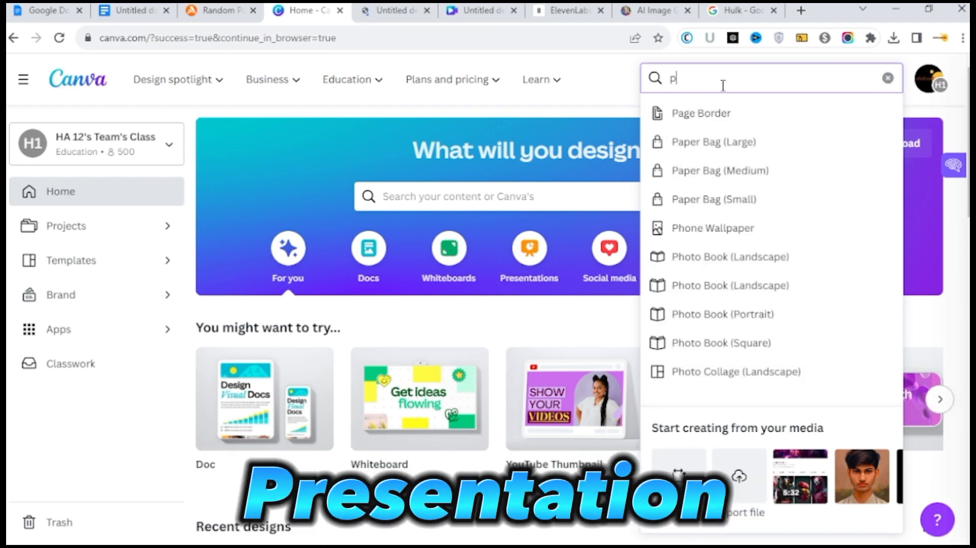
text(res)
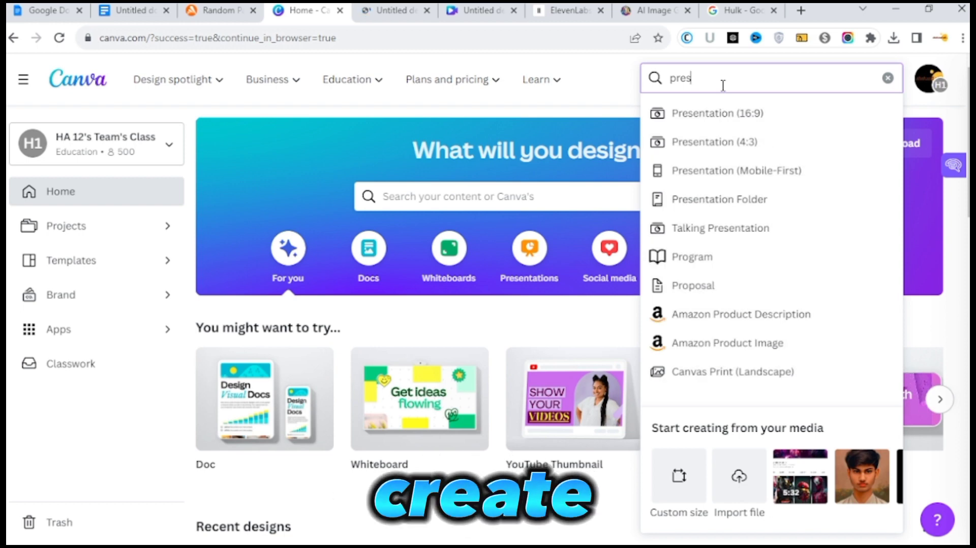
click(744, 169)
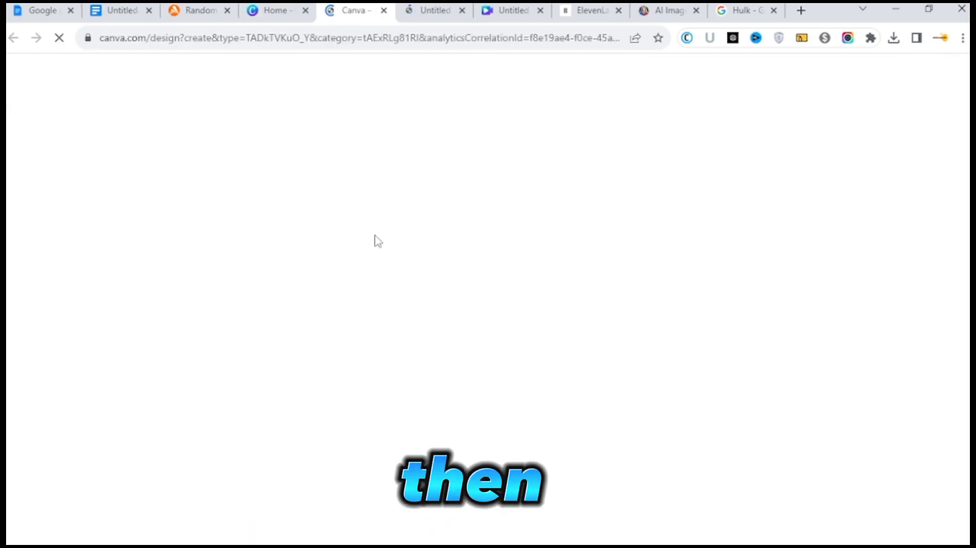
click(419, 10)
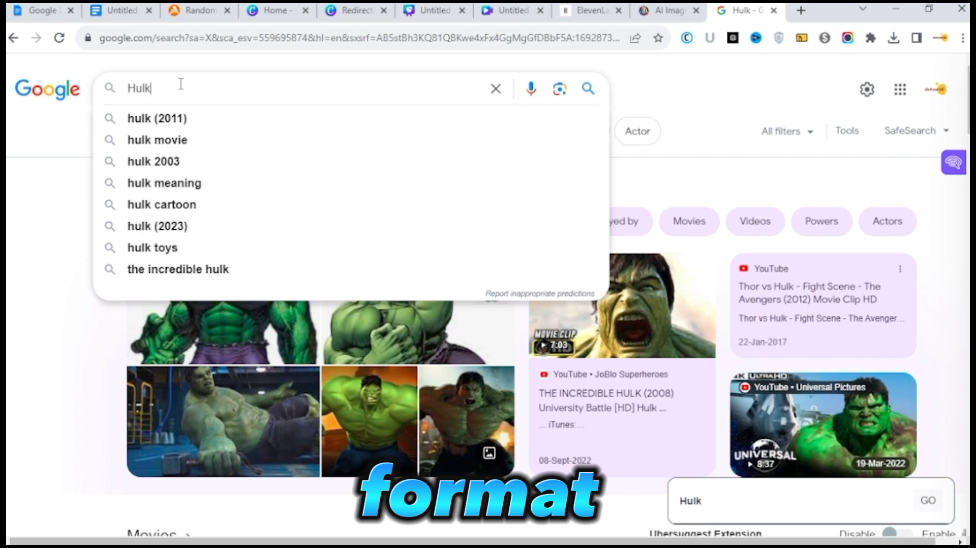
Search Google for Hulk pictures and open the full-body standing Hulk result to save it
key(Return)
click(157, 133)
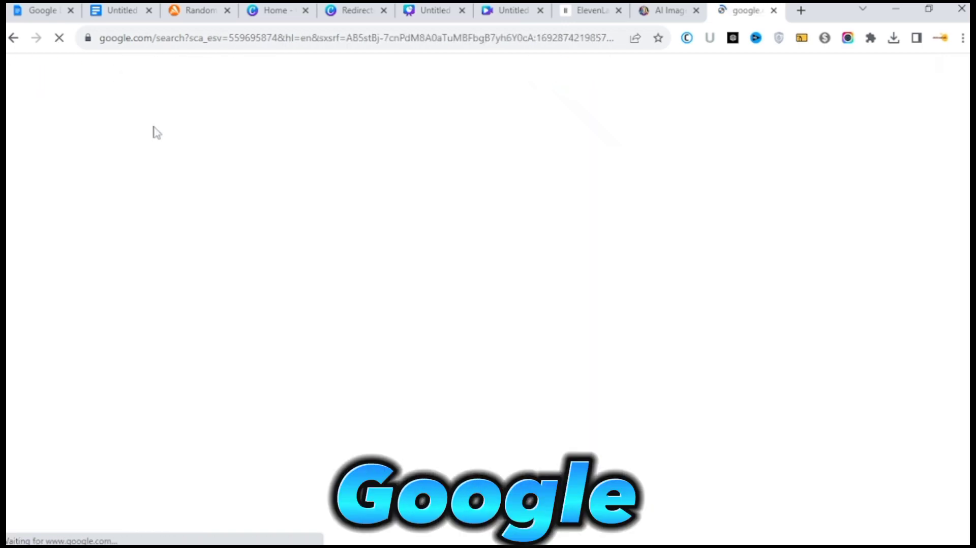
scroll(361, 299, down, 15)
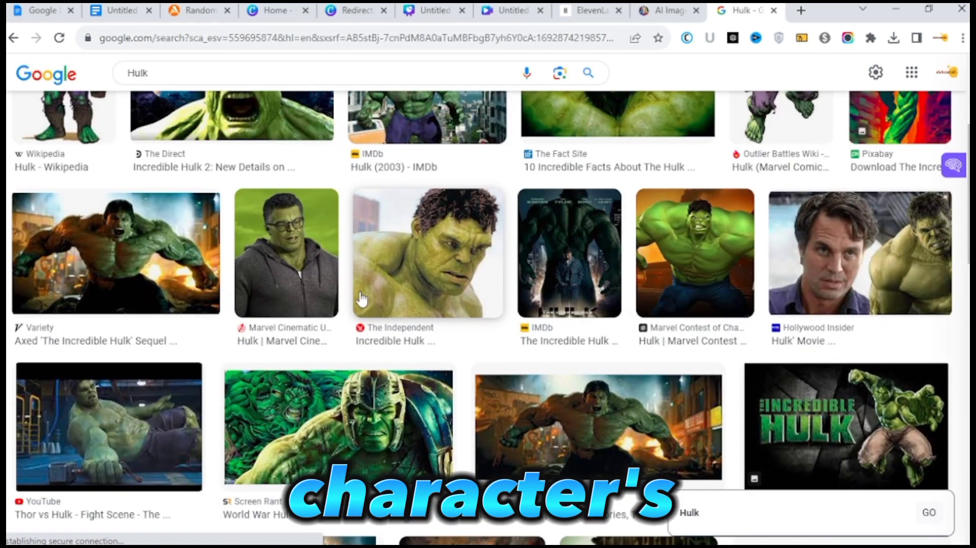
scroll(287, 349, down, 2)
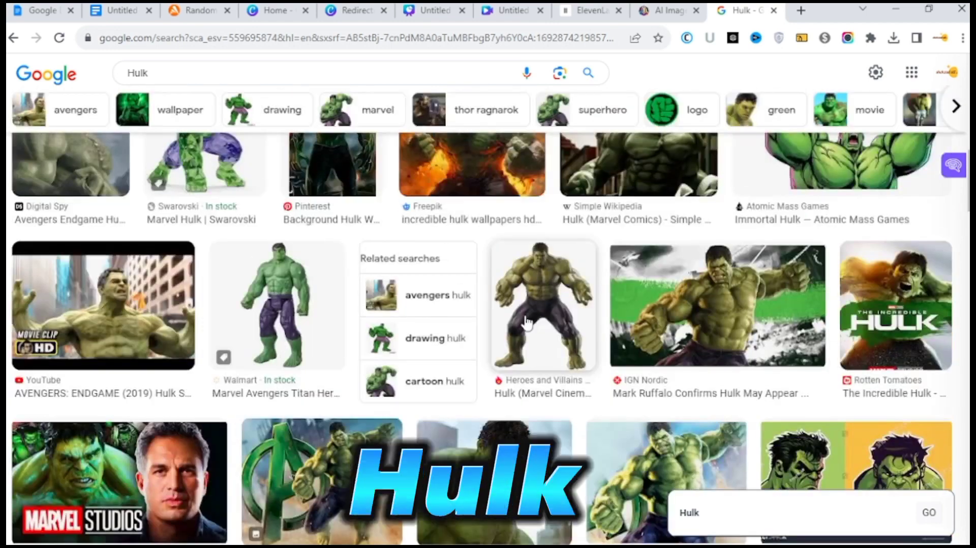
click(543, 302)
right_click(780, 261)
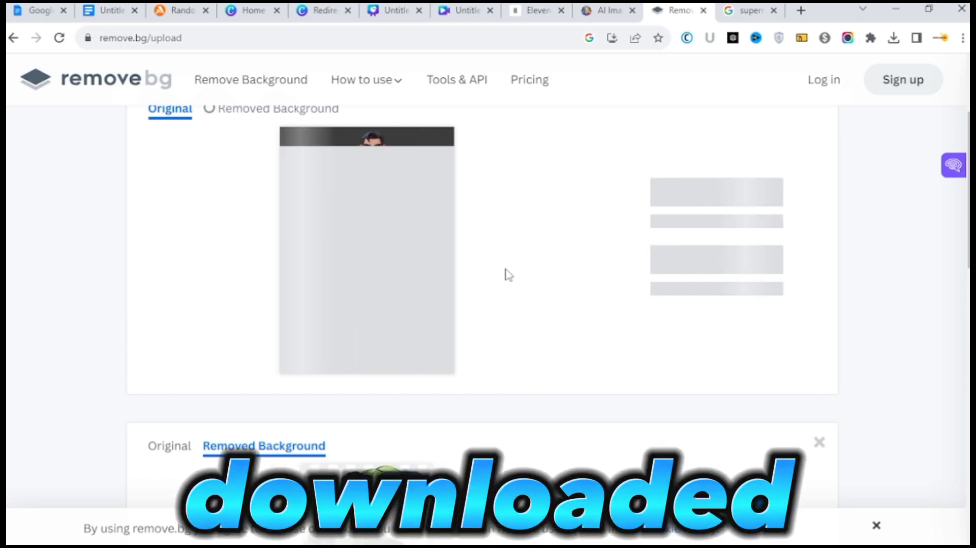
Download the background-removed Hulk and Superman images from remove.bg
scroll(508, 275, up, 3)
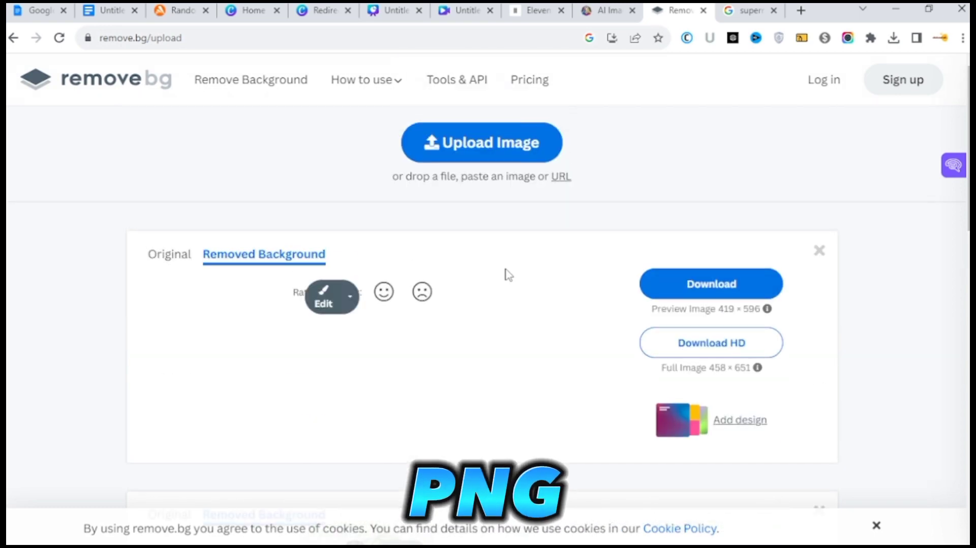
scroll(513, 341, down, 2)
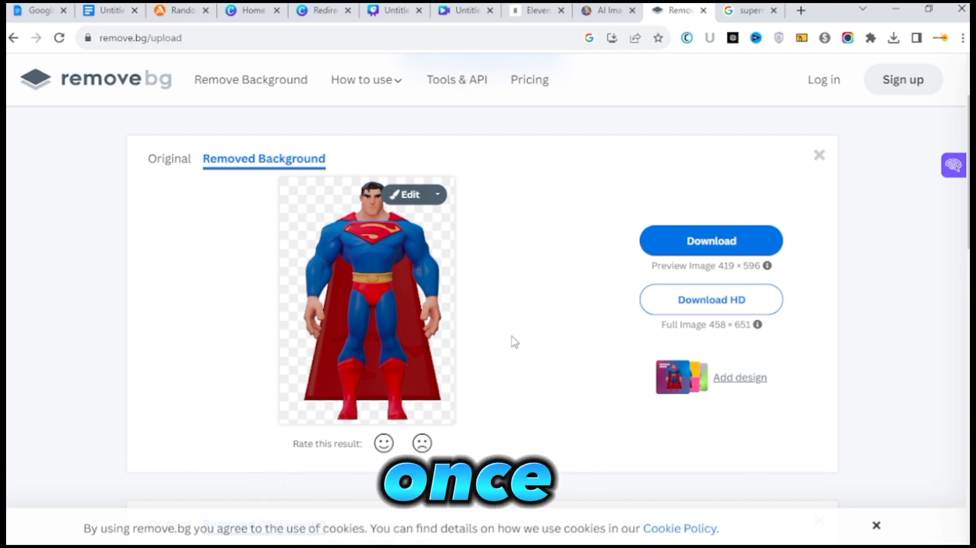
scroll(513, 342, down, 6)
click(717, 261)
click(621, 10)
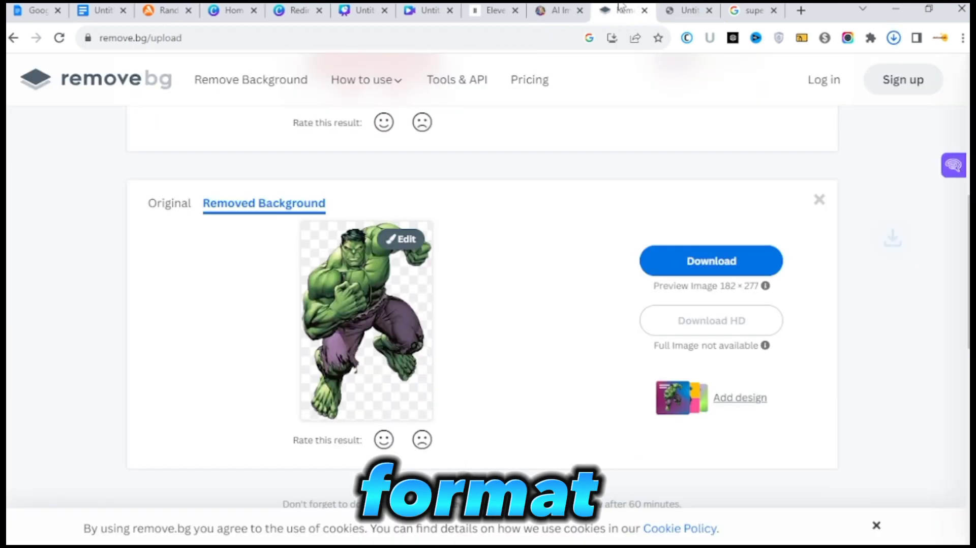
scroll(710, 260, up, 5)
click(700, 166)
In the Canva design, fill the blank page with the fat Hulk image, add the cut-out Hulk and open the sharing options
click(380, 10)
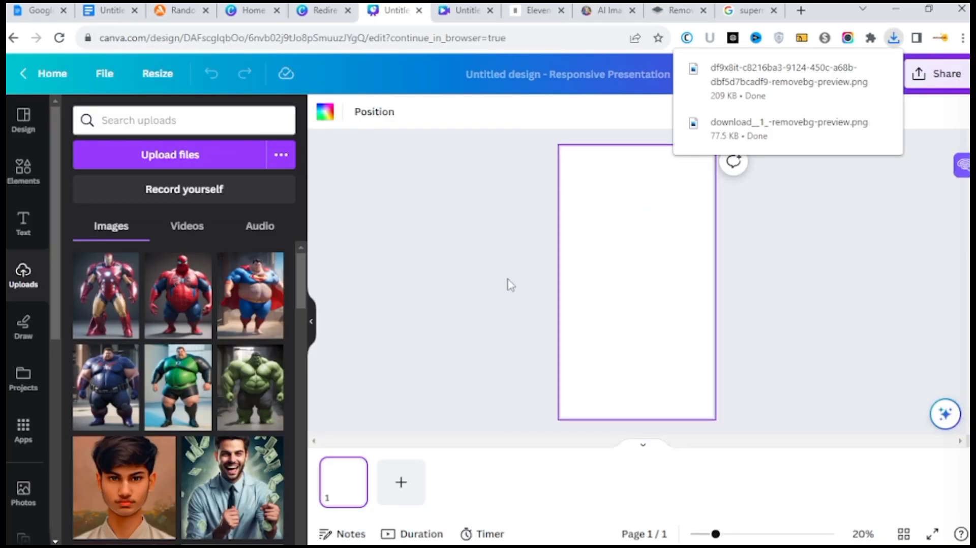
drag(250, 387, 635, 282)
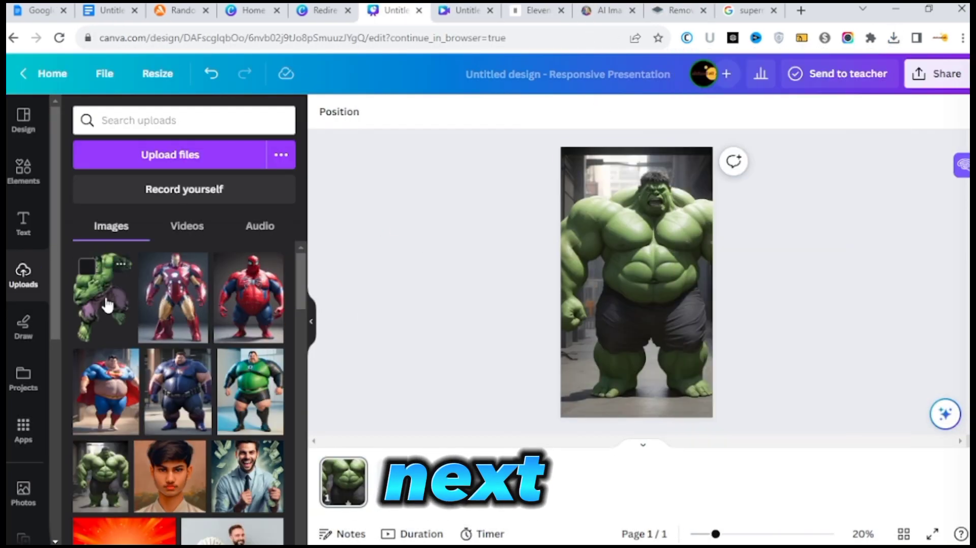
click(107, 305)
click(935, 73)
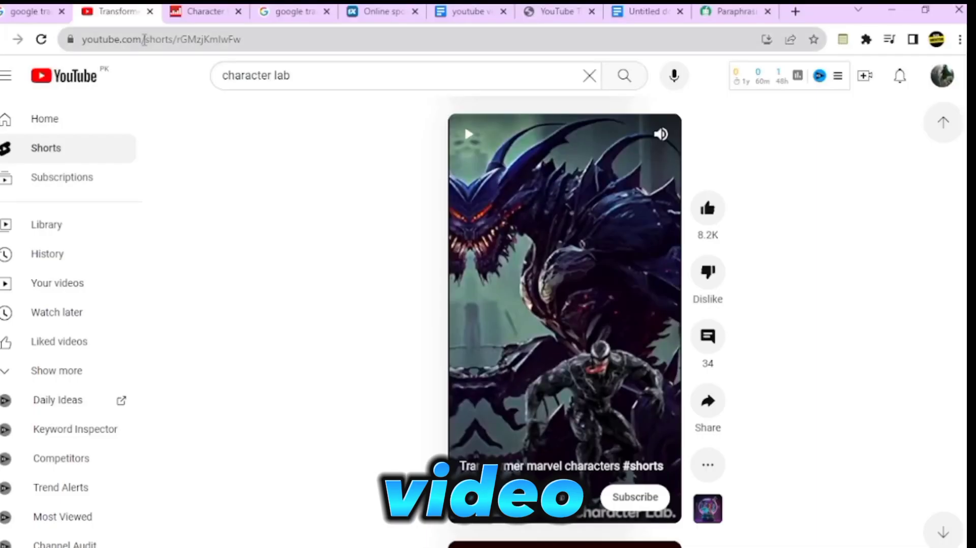
Open the Transformer marvel characters Short in the SaveFrom.net downloader by prefixing its YouTube address with "ss"
click(87, 39)
text(ss)
key(Return)
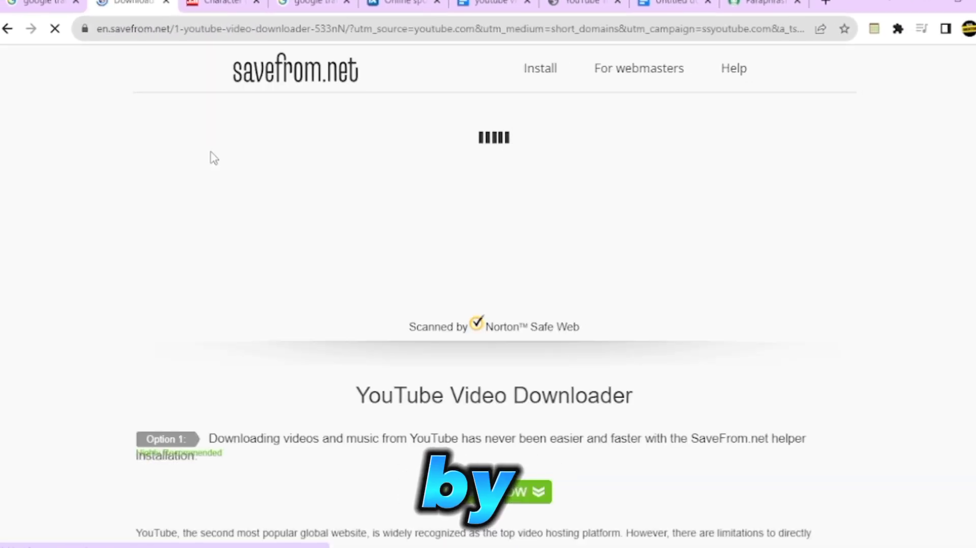
scroll(327, 218, down, 5)
scroll(326, 218, up, 5)
click(348, 223)
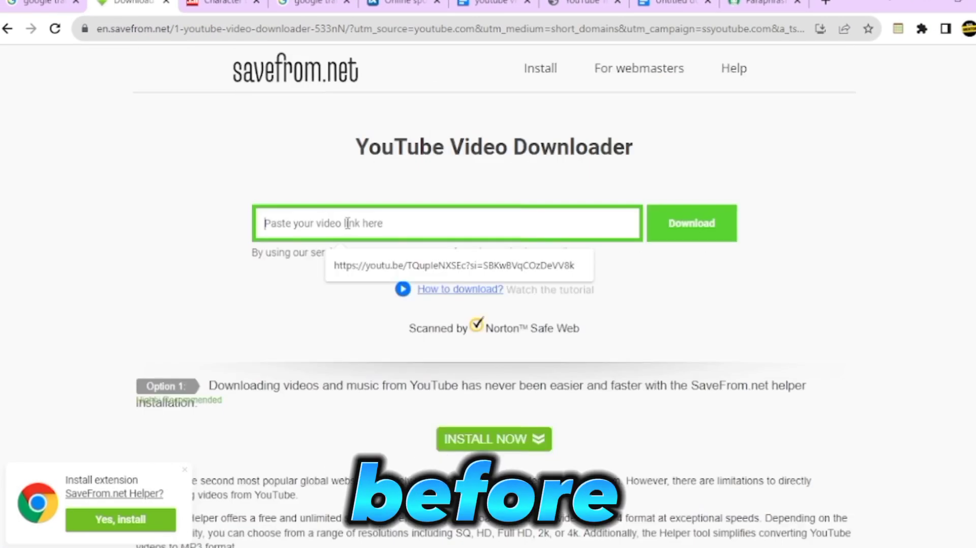
Return to the Short to copy its address, and import "Transformer marvel characters #shorts (1)" from Downloads into CapCut
click(7, 29)
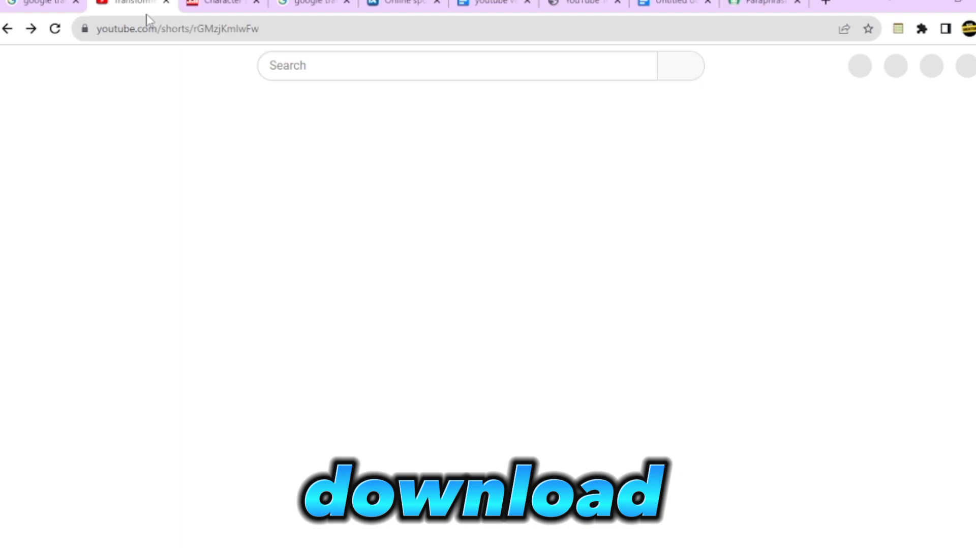
right_click(173, 28)
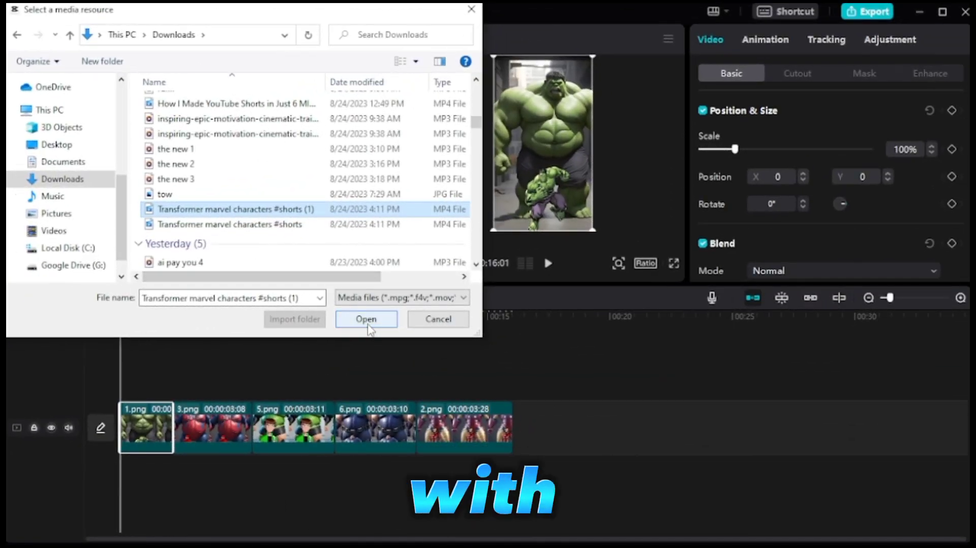
click(366, 319)
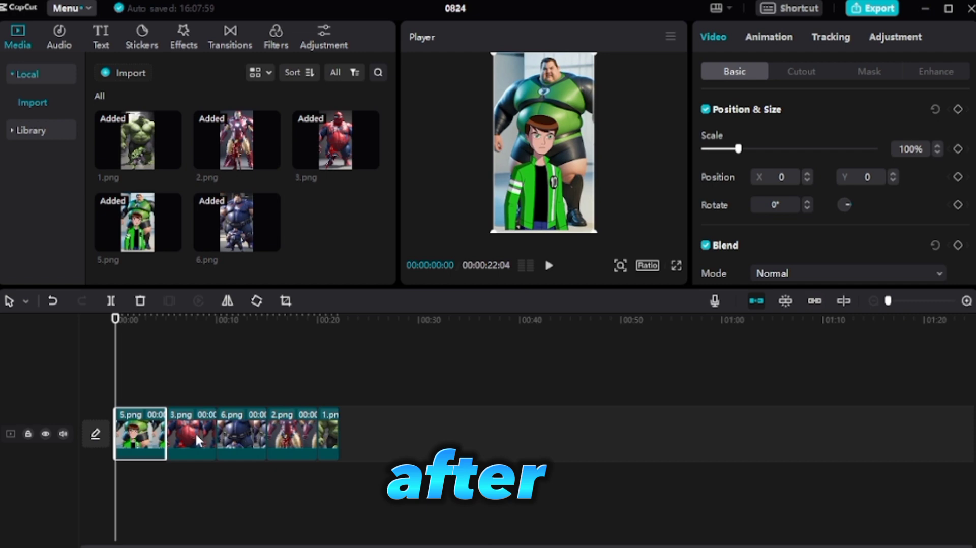
Reorder the image clips on the timeline, shortening 2.png to 00:00:03:28 and 3.png to 00:00:03:08
drag(198, 435, 246, 434)
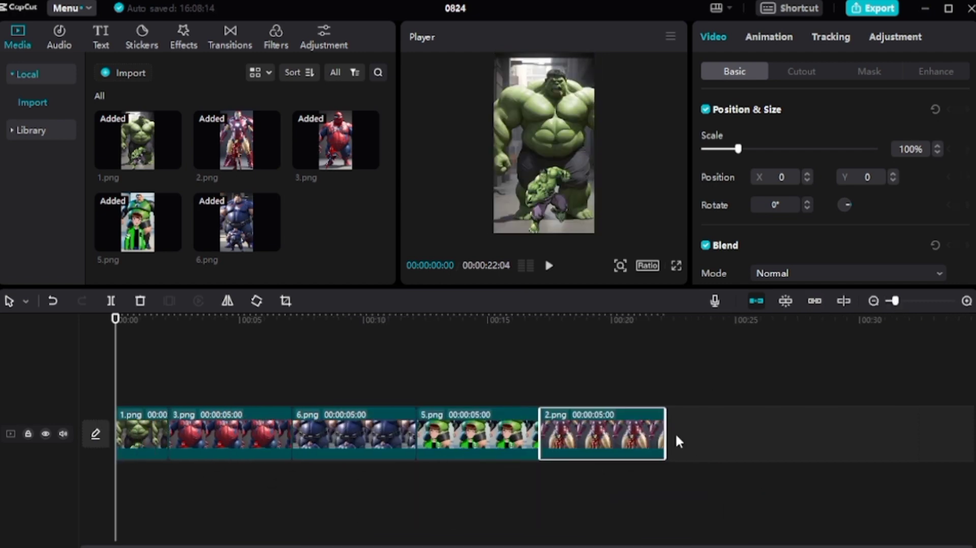
drag(666, 435, 533, 430)
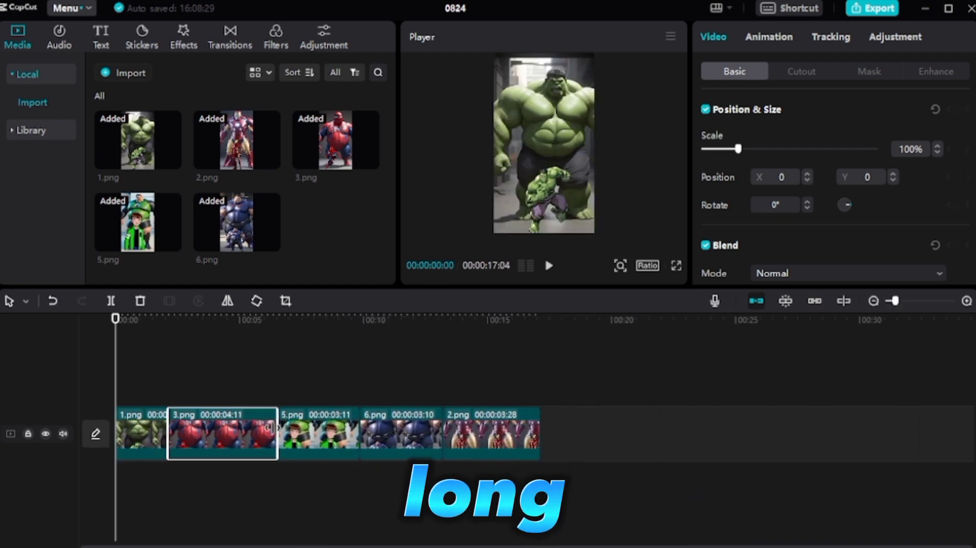
drag(277, 434, 247, 433)
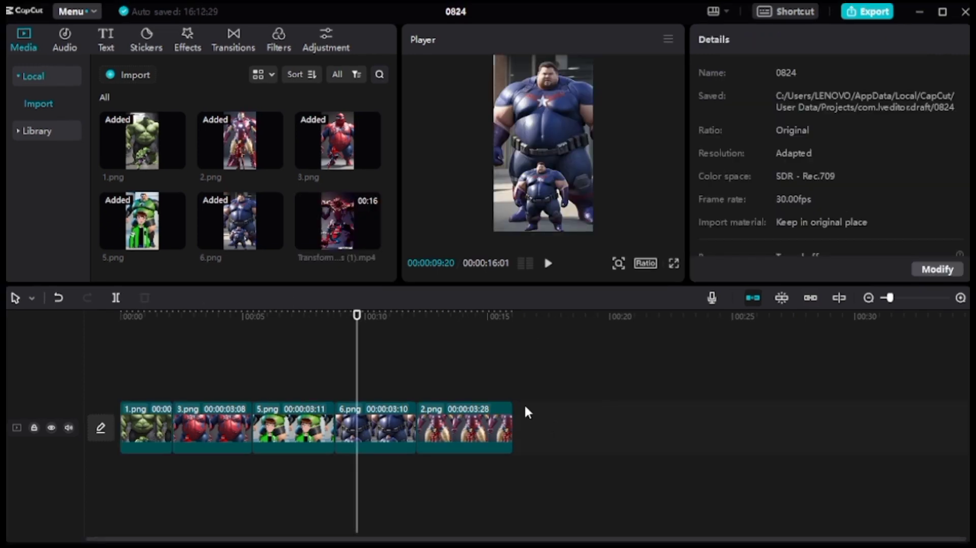
Add the Transformer marvel characters video after the last image clip and separate its audio
click(525, 408)
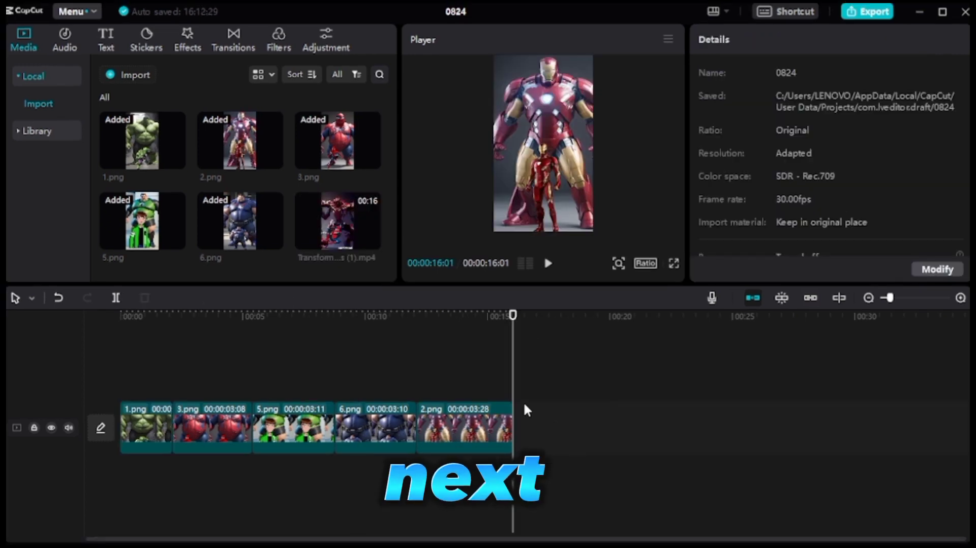
click(372, 240)
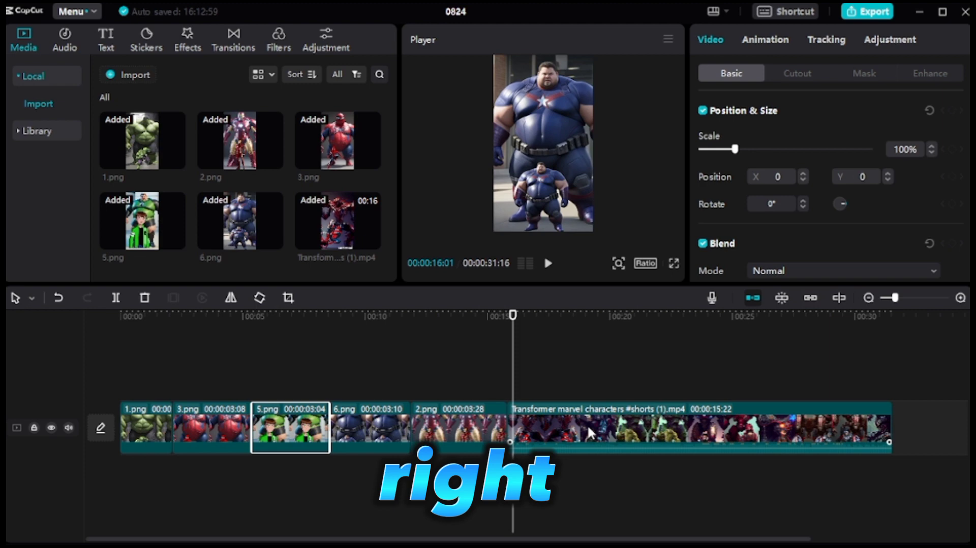
right_click(588, 432)
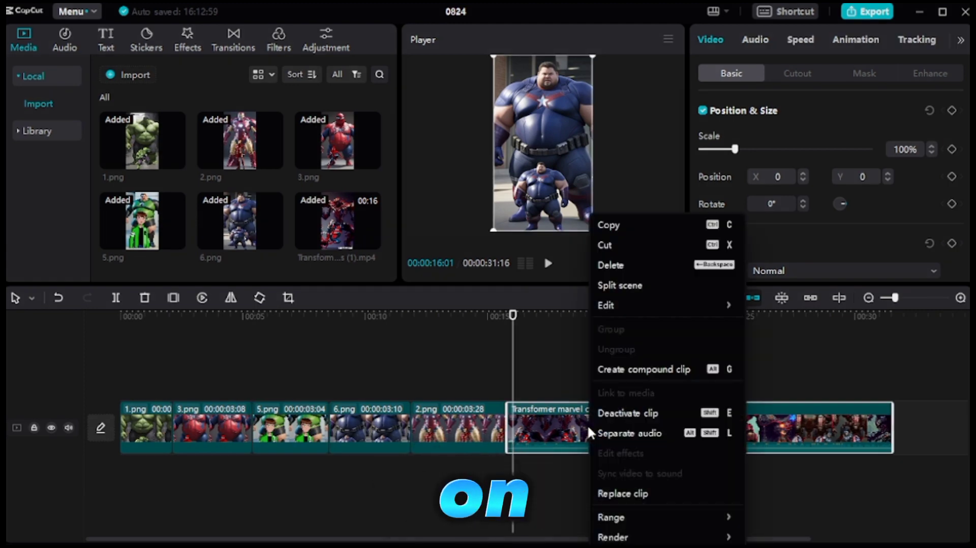
click(629, 433)
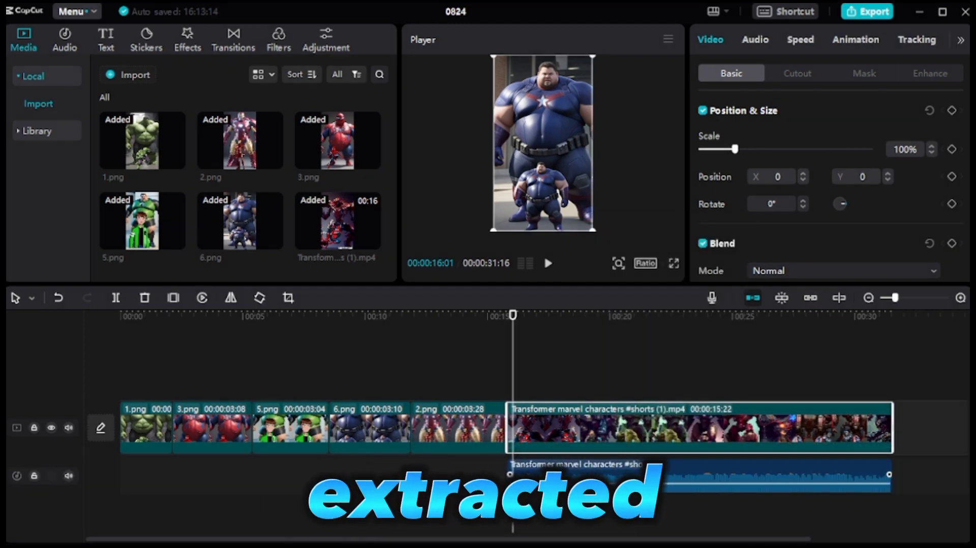
Delete the Transformer video clip and move its separated audio to the start of the timeline under the images
key(Delete)
drag(631, 484, 195, 475)
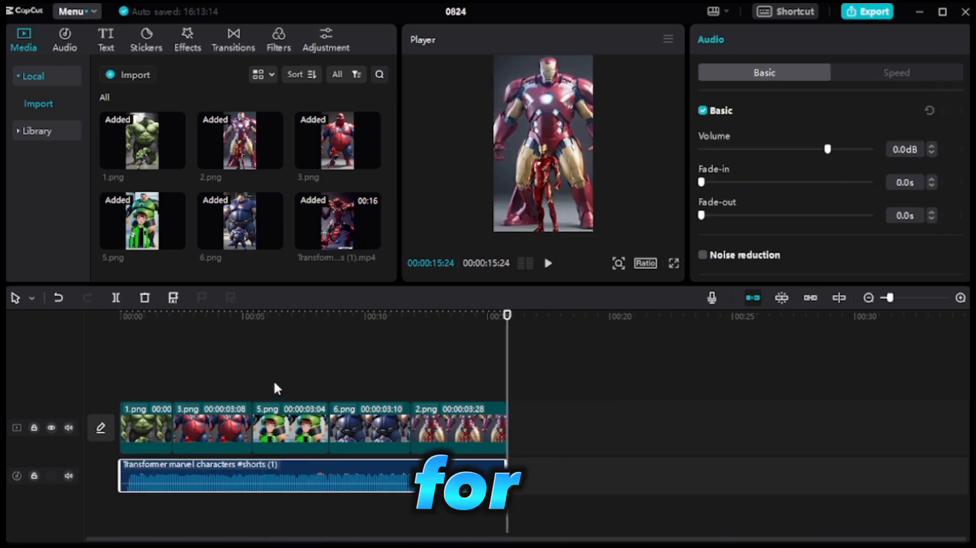
Add the Camera transitions Rotate CCW II between 1.png and 3.png and Pull in between 3.png and 5.png
click(147, 430)
click(233, 40)
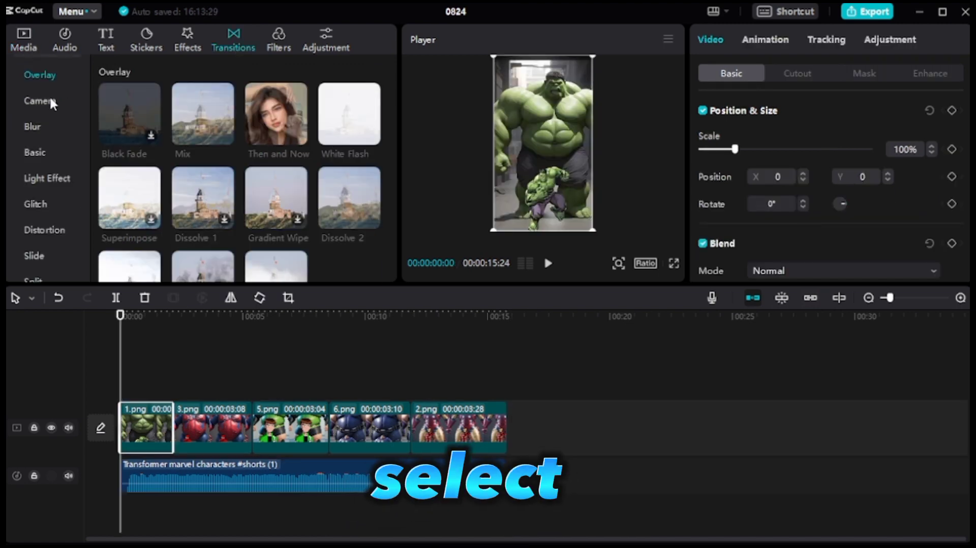
click(40, 101)
click(152, 220)
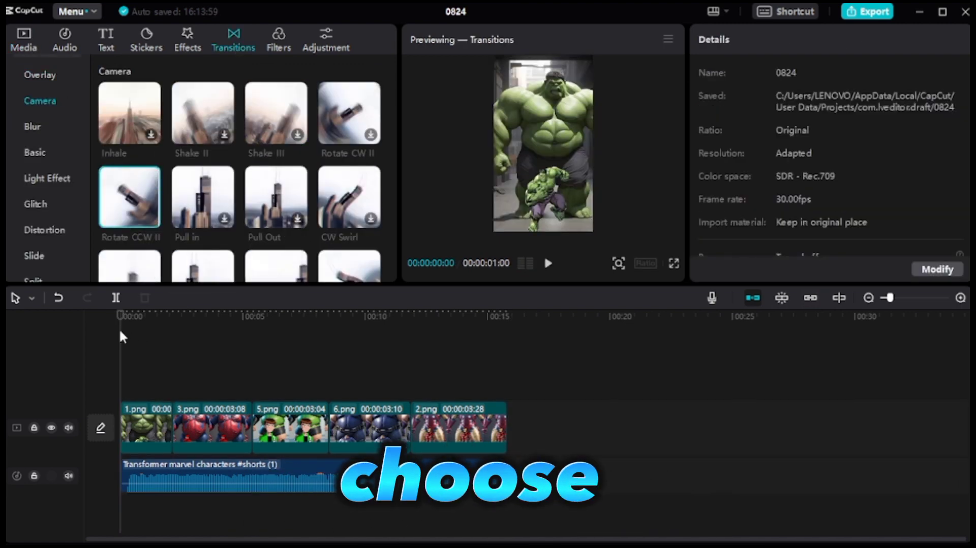
click(151, 219)
click(252, 401)
click(224, 218)
Add the Camera transitions Inhale between 5.png and 6.png and Pull Out between 6.png and 2.png
click(327, 400)
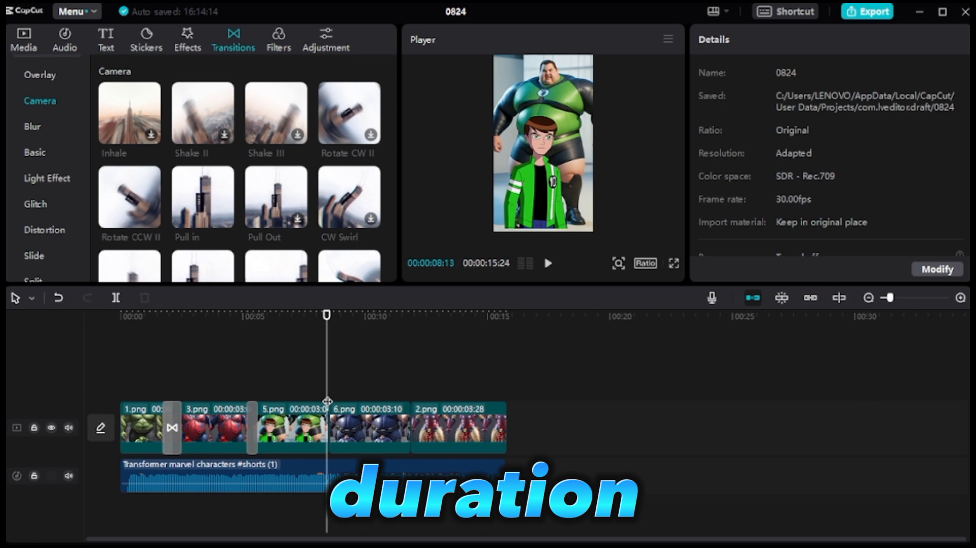
click(151, 135)
click(411, 381)
click(297, 219)
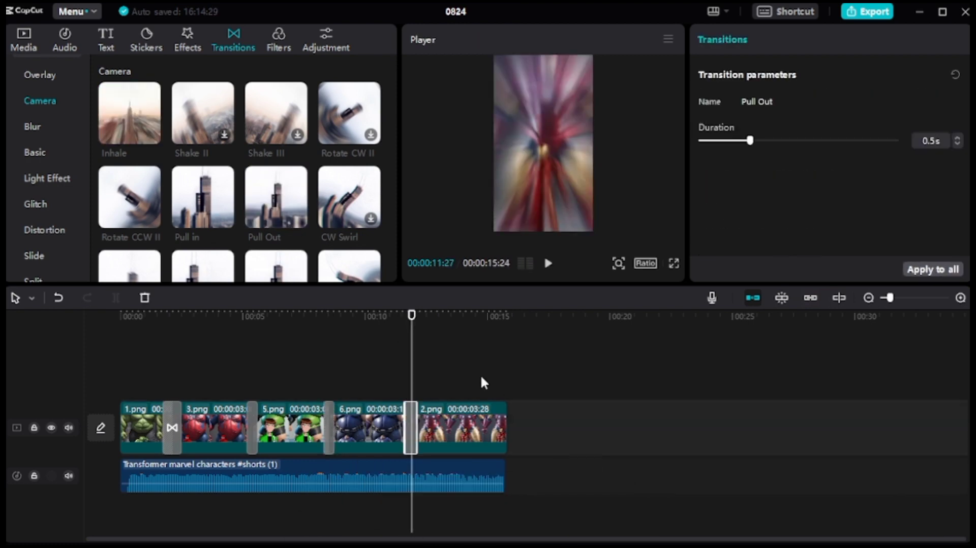
Play the timeline from the start to preview the transitions and music
drag(410, 315, 120, 315)
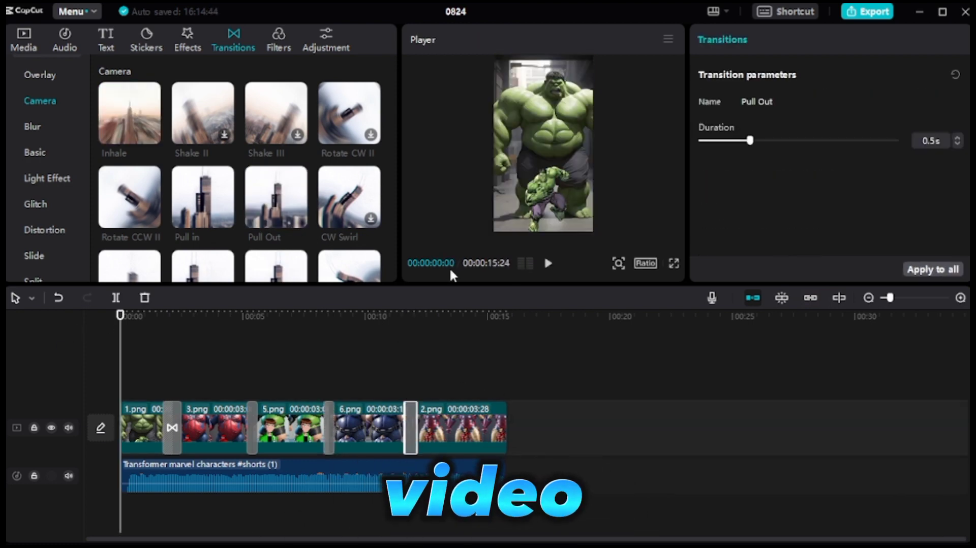
click(548, 263)
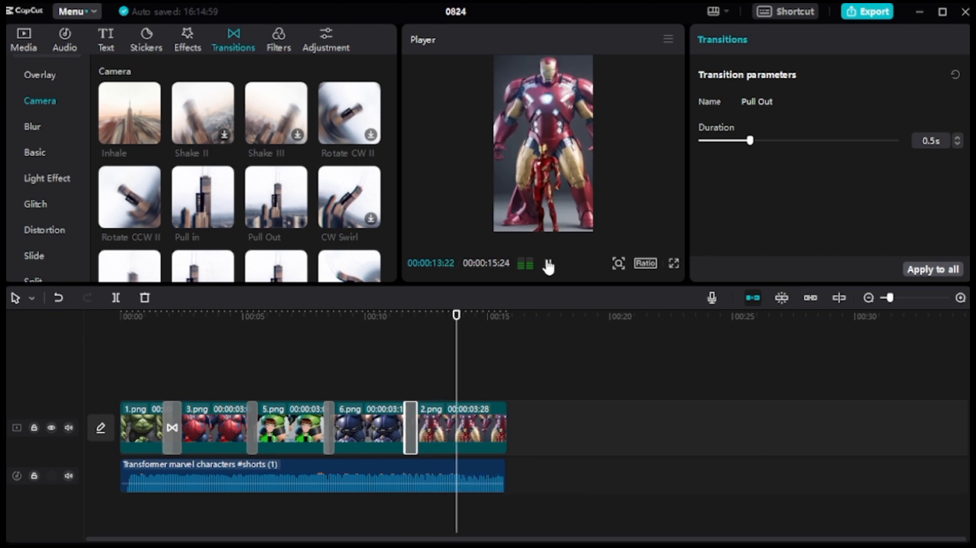
click(549, 265)
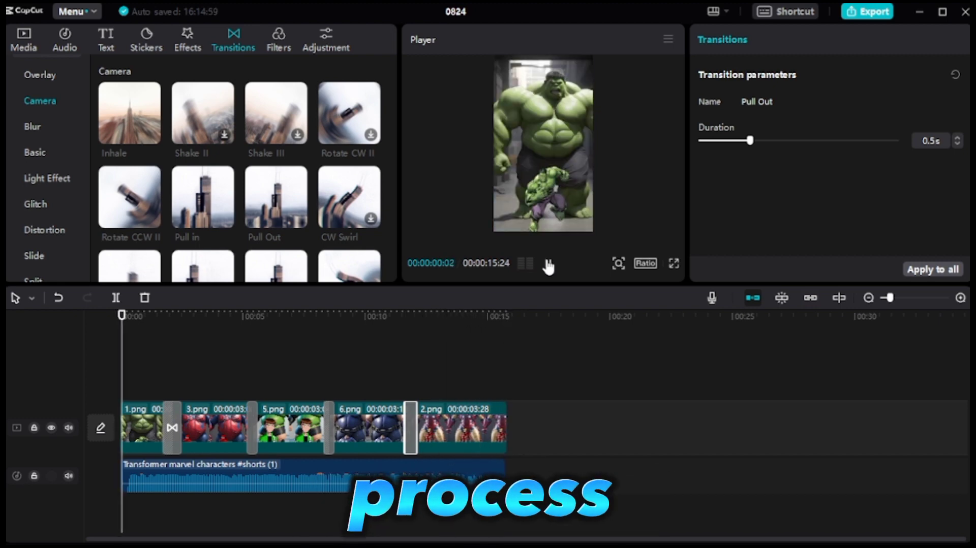
Export the video as 0824(1) in 1080P mp4 format
click(862, 14)
click(616, 493)
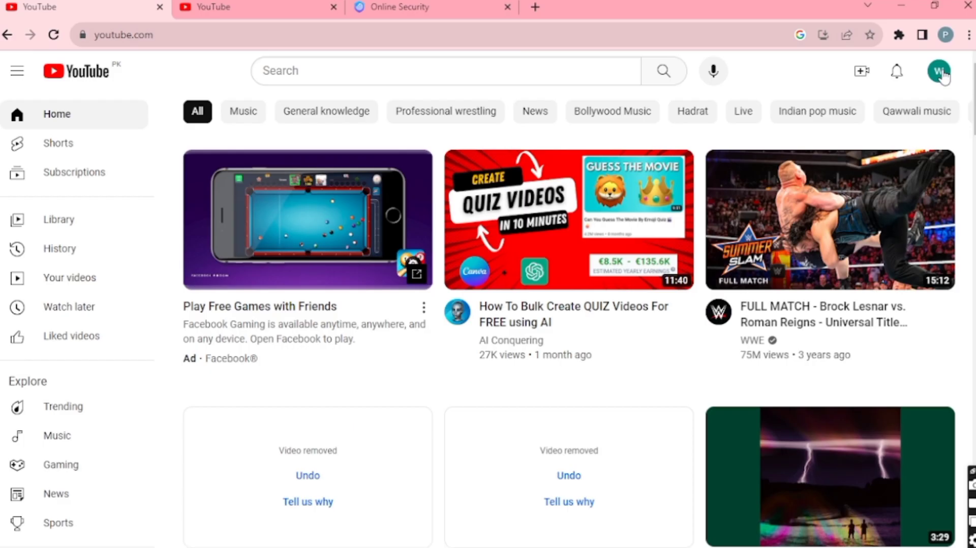
Switch to YouTube in the browser and open the channel's YouTube Studio
click(938, 72)
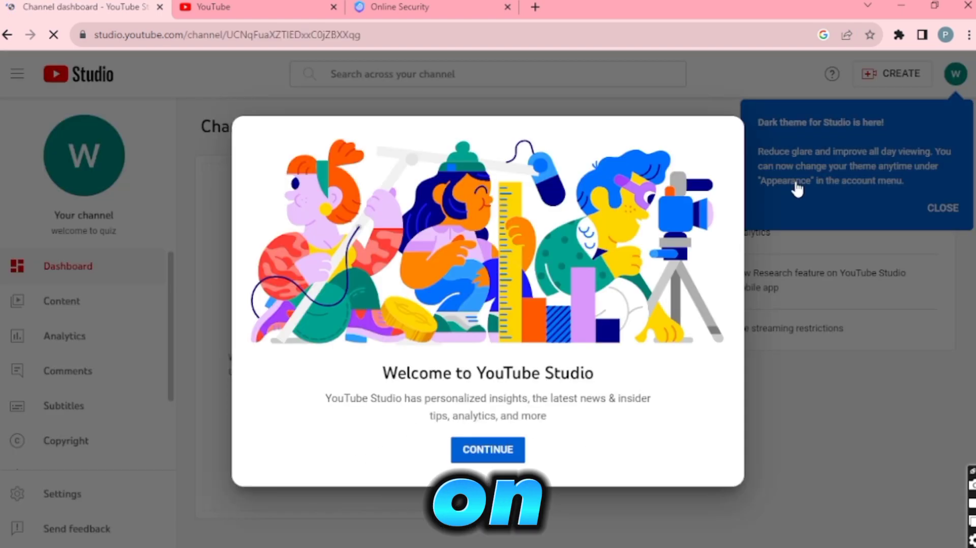
click(502, 455)
click(940, 207)
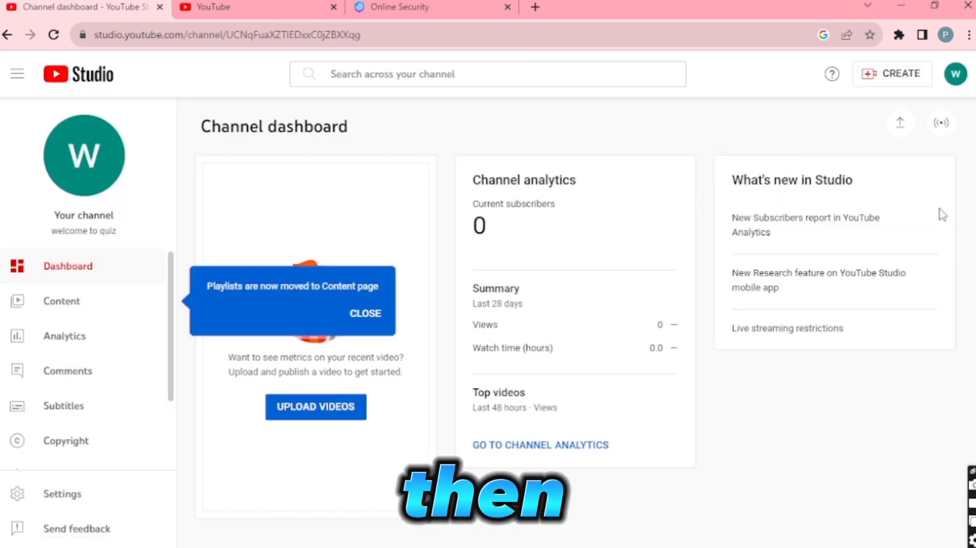
Start a new video upload in YouTube Studio with the exported file 0824(1).mp4
click(891, 79)
click(887, 101)
click(503, 391)
click(61, 176)
double_click(173, 114)
click(275, 116)
click(323, 315)
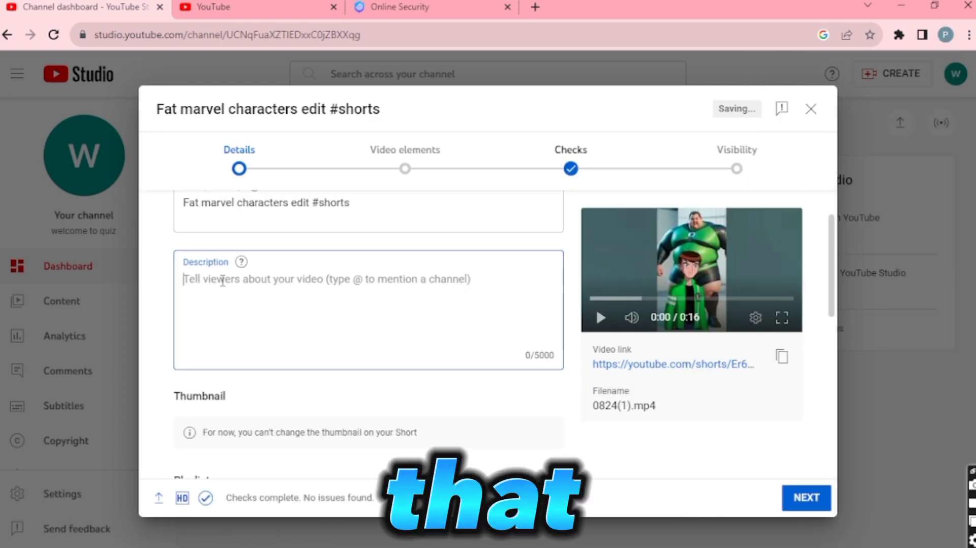
Enter "Fat marvel characters edit #shorts" as title and description, mark the video not made for kids, and play its preview
scroll(229, 285, down, 8)
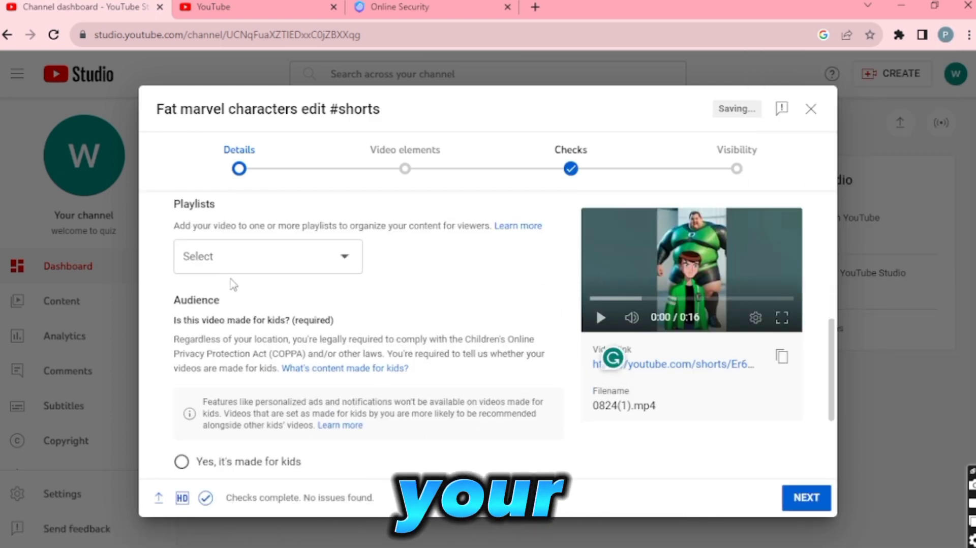
click(182, 379)
scroll(185, 324, down, 1)
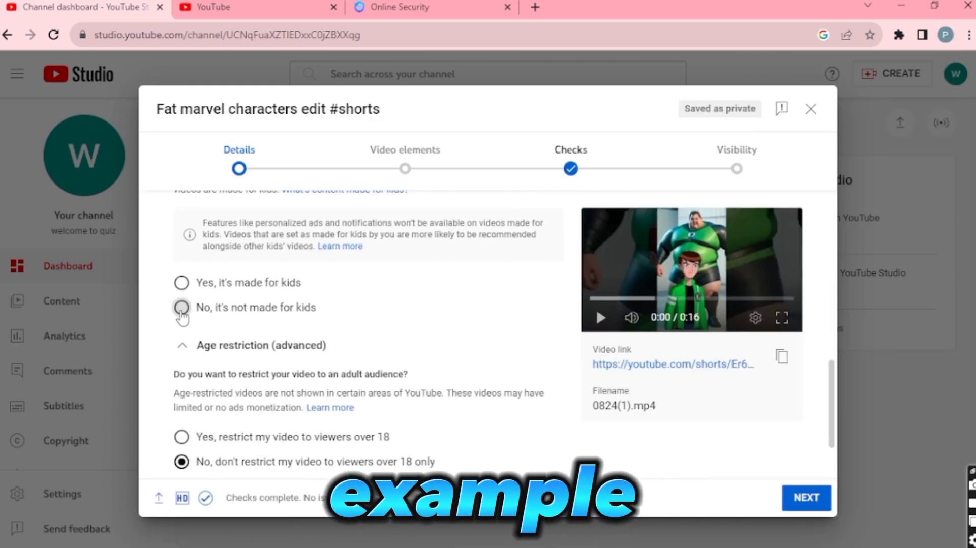
click(181, 307)
scroll(182, 308, down, 2)
click(599, 318)
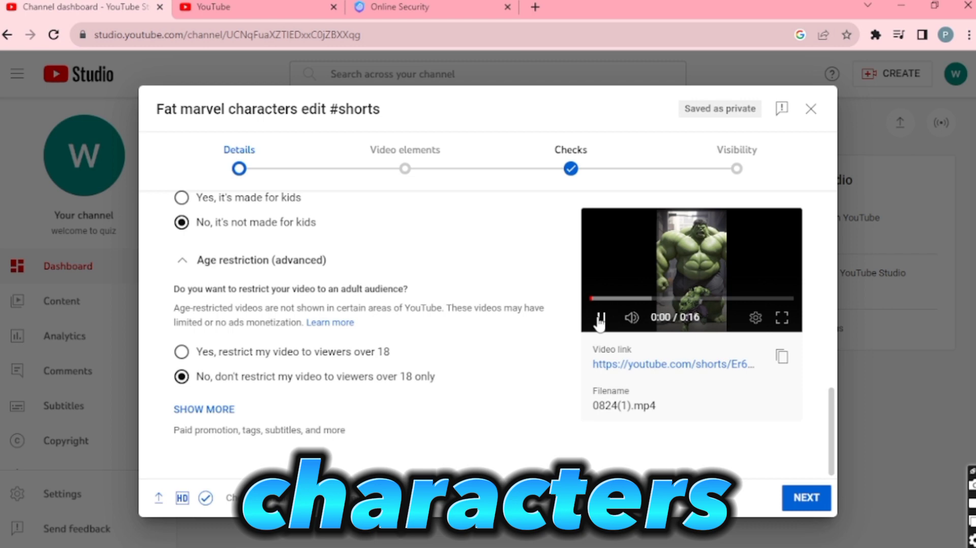
Publish the Short with Public visibility and open its video details
click(806, 497)
scroll(789, 479, down, 1)
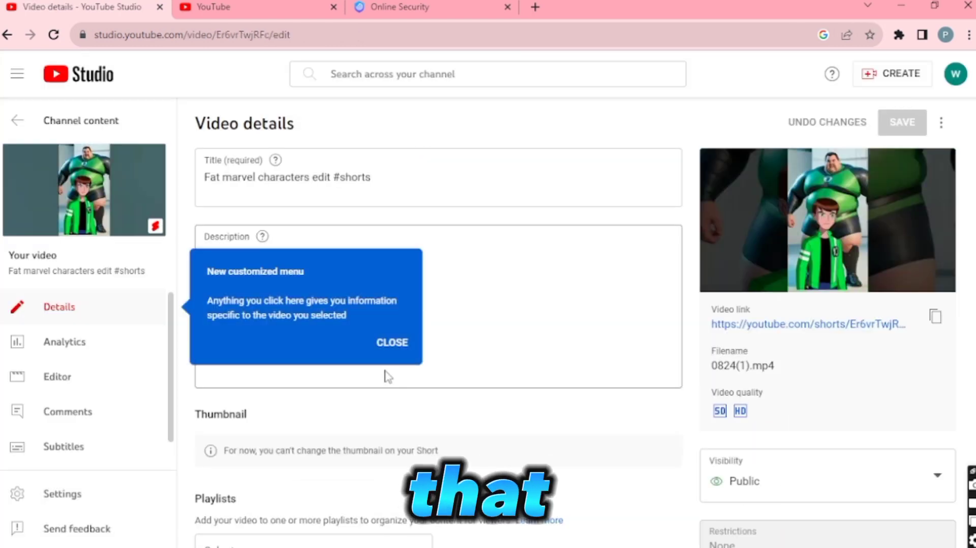
click(392, 341)
scroll(248, 142, down, 1)
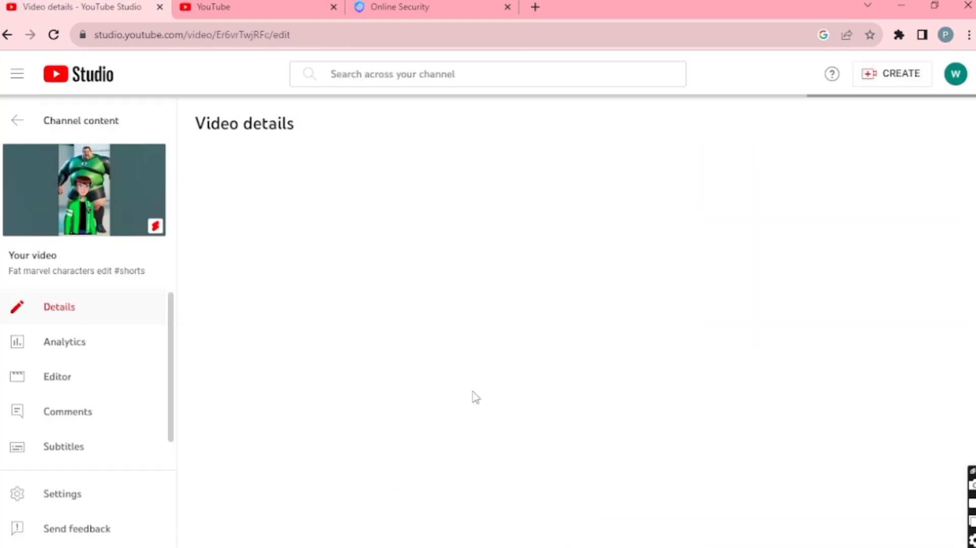
Expand the additional video details and set the video language to English (United States)
scroll(472, 396, down, 4)
click(496, 218)
scroll(495, 223, down, 1)
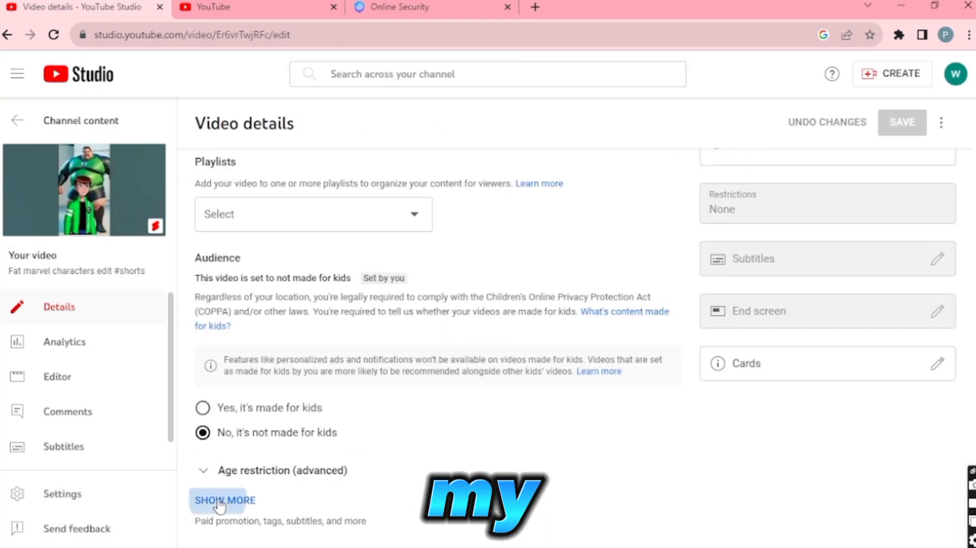
click(217, 502)
scroll(218, 505, down, 12)
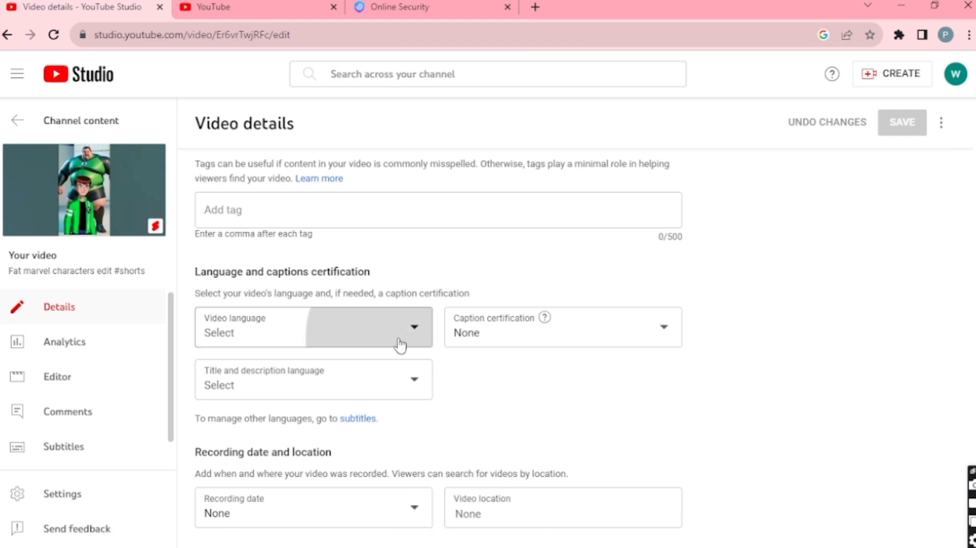
click(400, 345)
scroll(298, 247, down, 5)
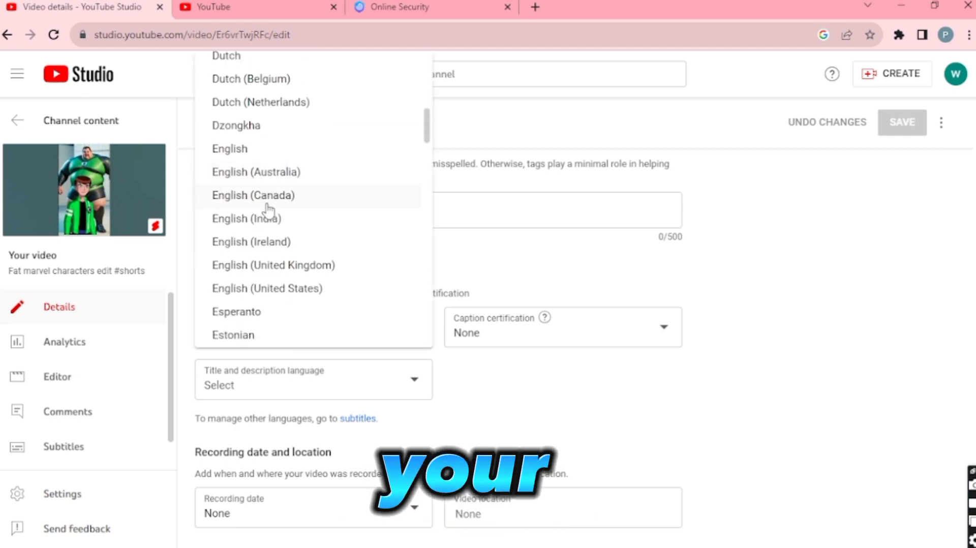
click(259, 288)
Choose the title and description language and enter a video location starting with "un"
click(401, 316)
scroll(283, 235, down, 5)
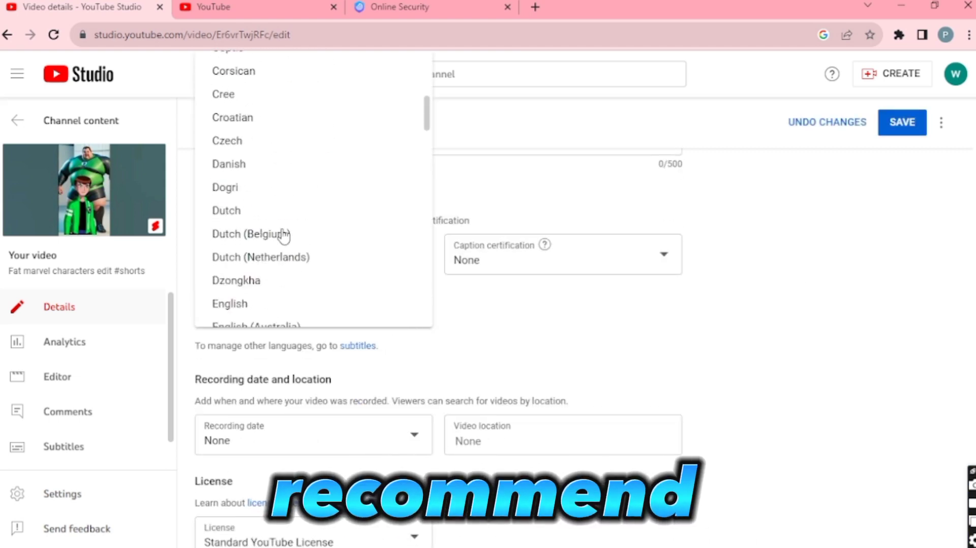
click(261, 145)
scroll(432, 434, down, 4)
click(481, 270)
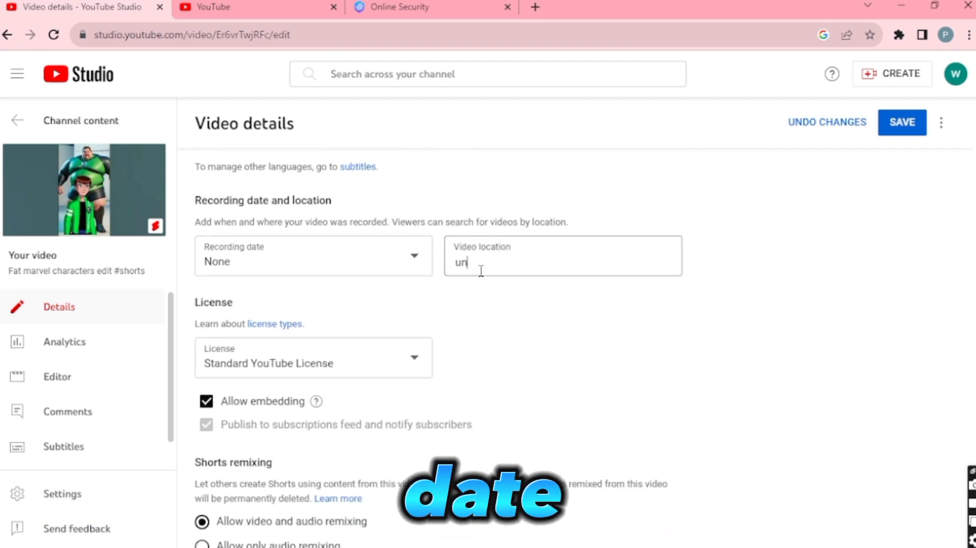
click(538, 415)
Review the remaining video details and save the changes
scroll(542, 420, down, 7)
scroll(599, 315, up, 12)
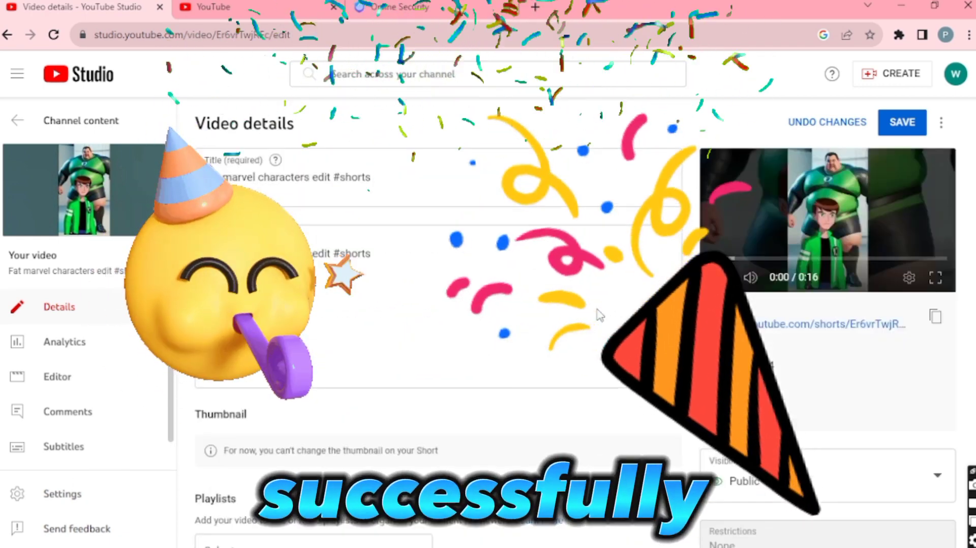
click(900, 122)
scroll(588, 264, down, 8)
scroll(588, 265, up, 8)
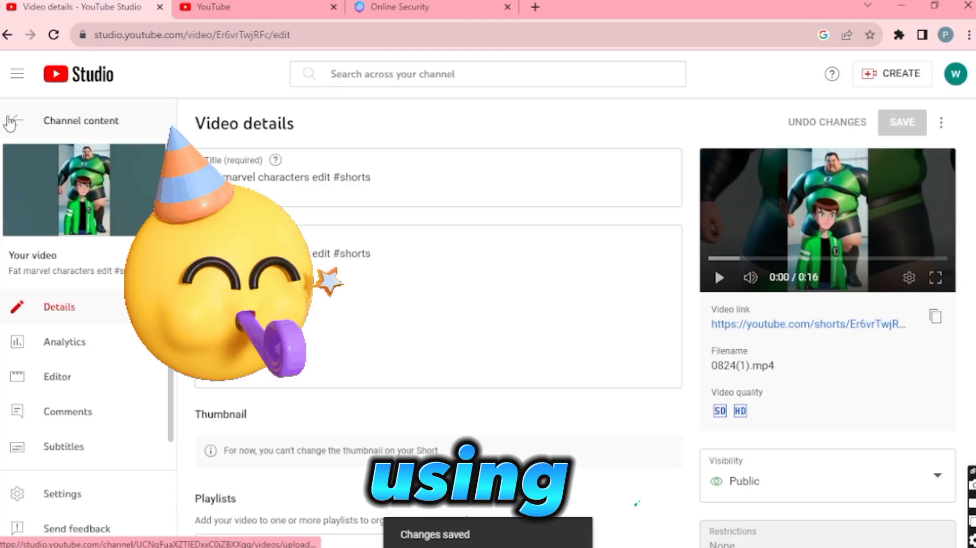